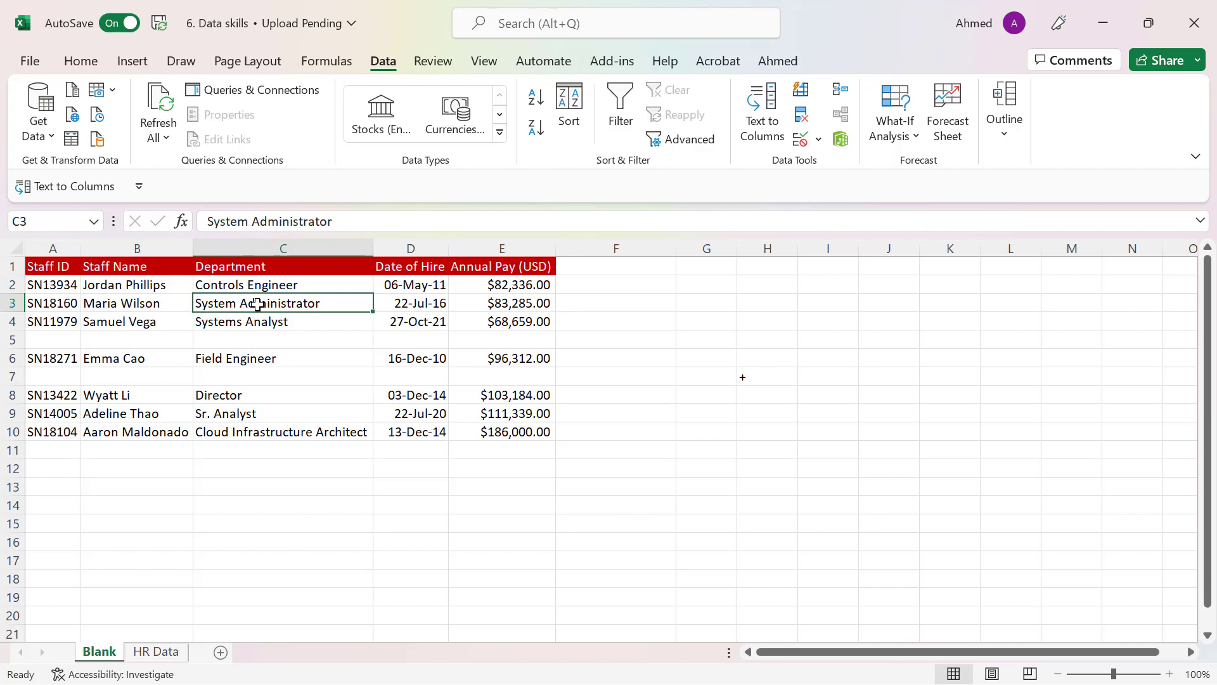
Clear the Department entry in cell C3 and highlight the blank row across cells A5 to E5
{"action": "key", "text": "Delete"}
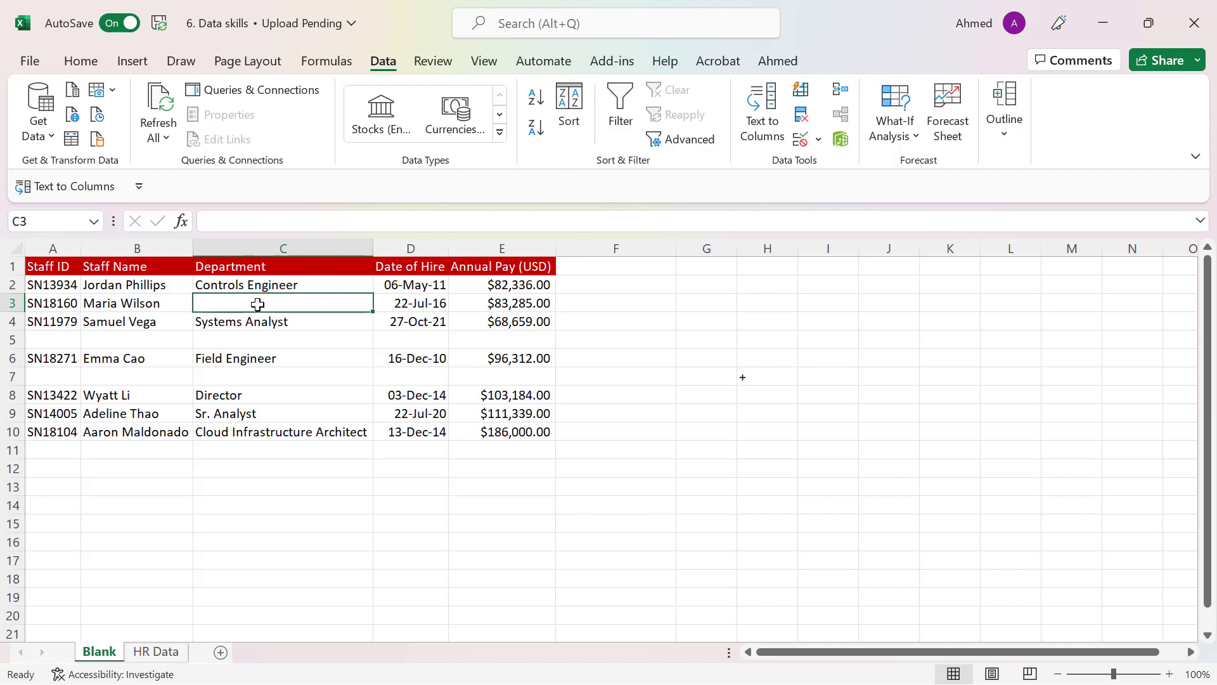
{"action": "left_click", "coordinate": [299, 321]}
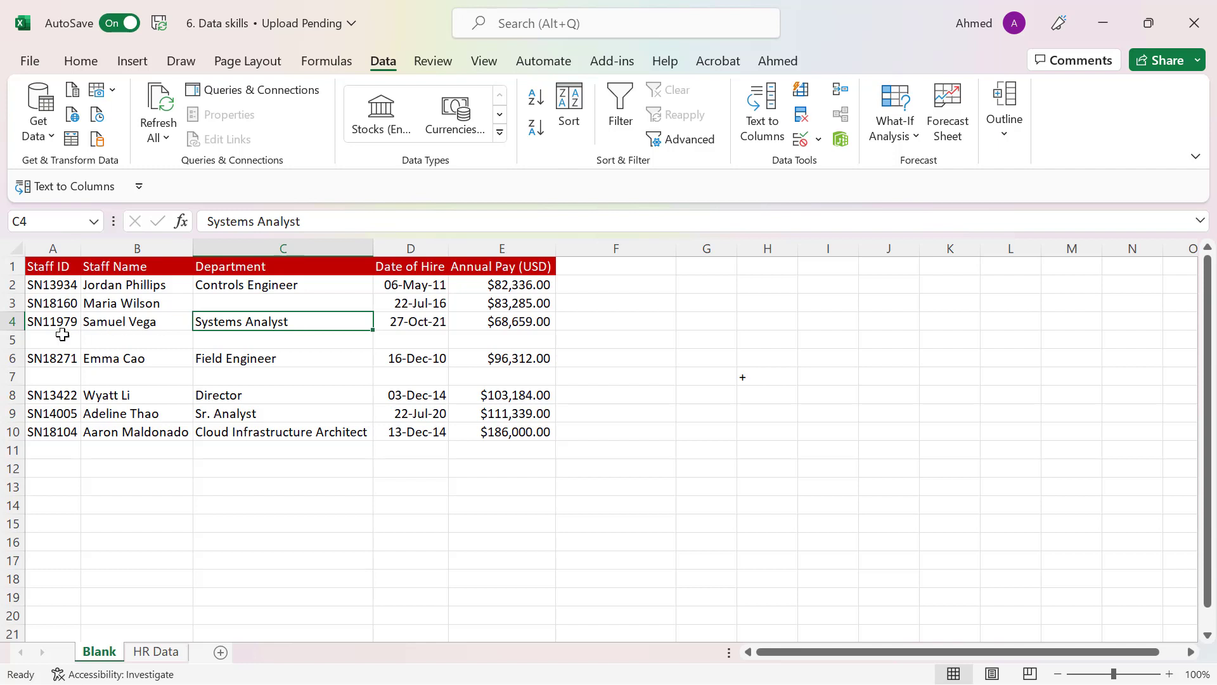
{"action": "left_click_drag", "start_coordinate": [39, 340], "coordinate": [514, 343]}
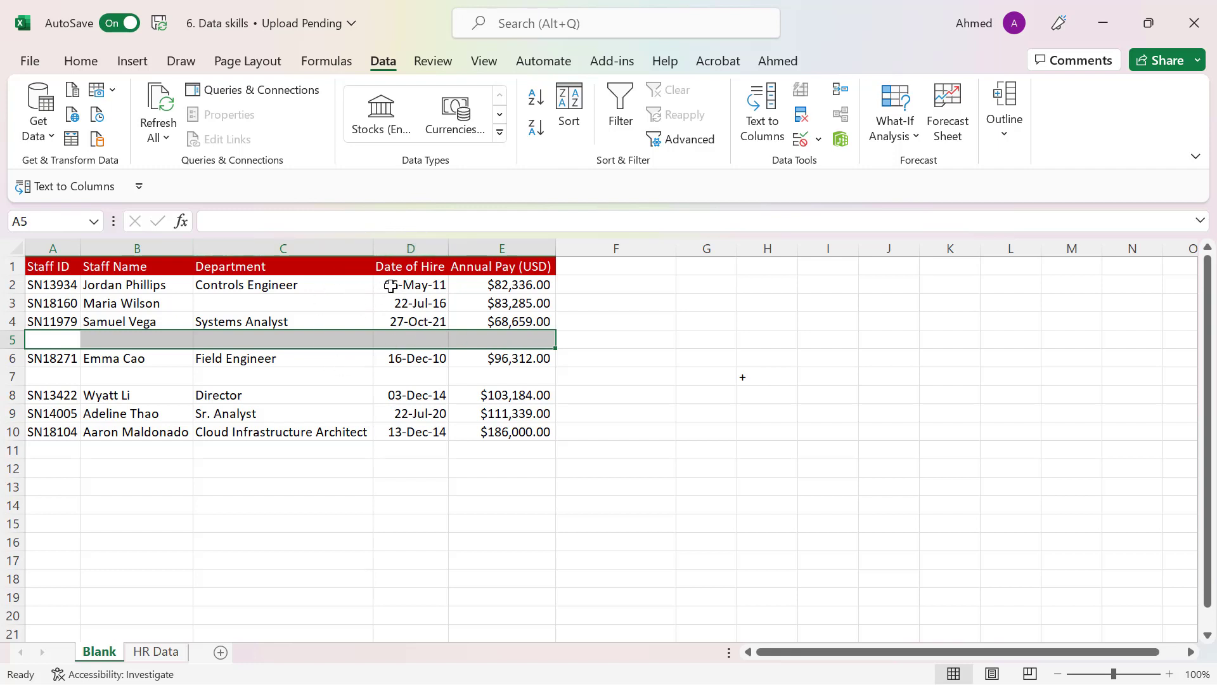
Insert a blank column before the Date of Hire column and highlight its cells D1 to D15
{"action": "left_click", "coordinate": [418, 248]}
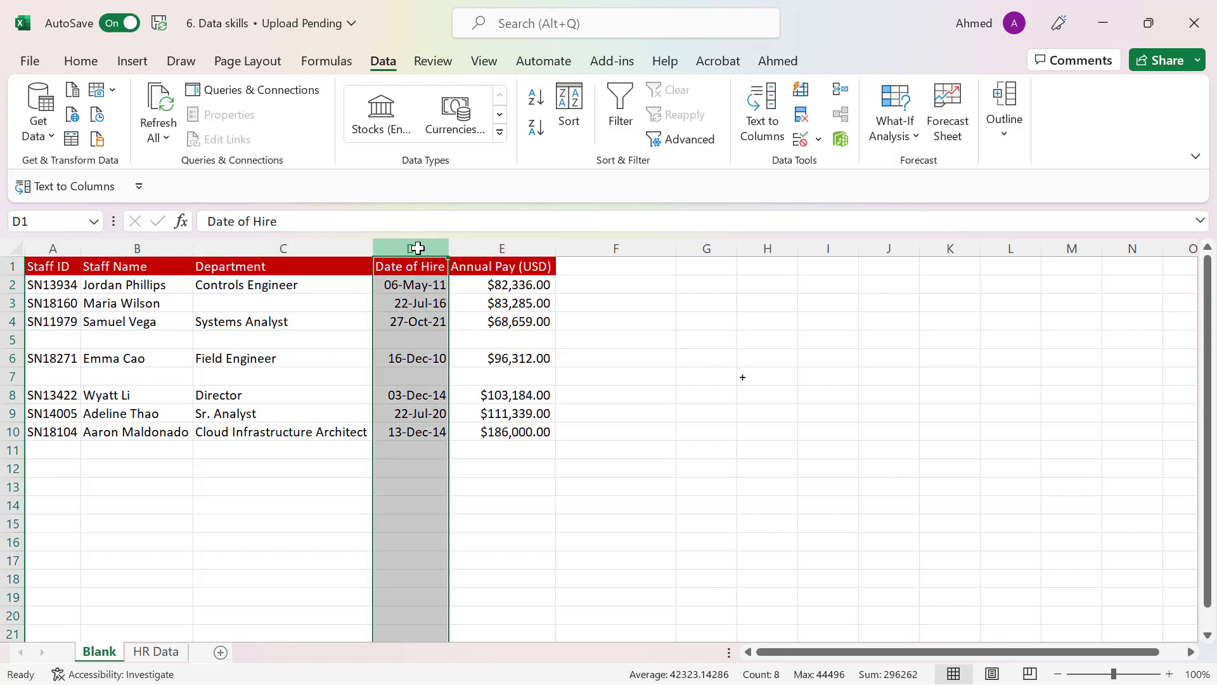
{"action": "key", "text": "ctrl+shift+plus"}
{"action": "left_click", "coordinate": [446, 350]}
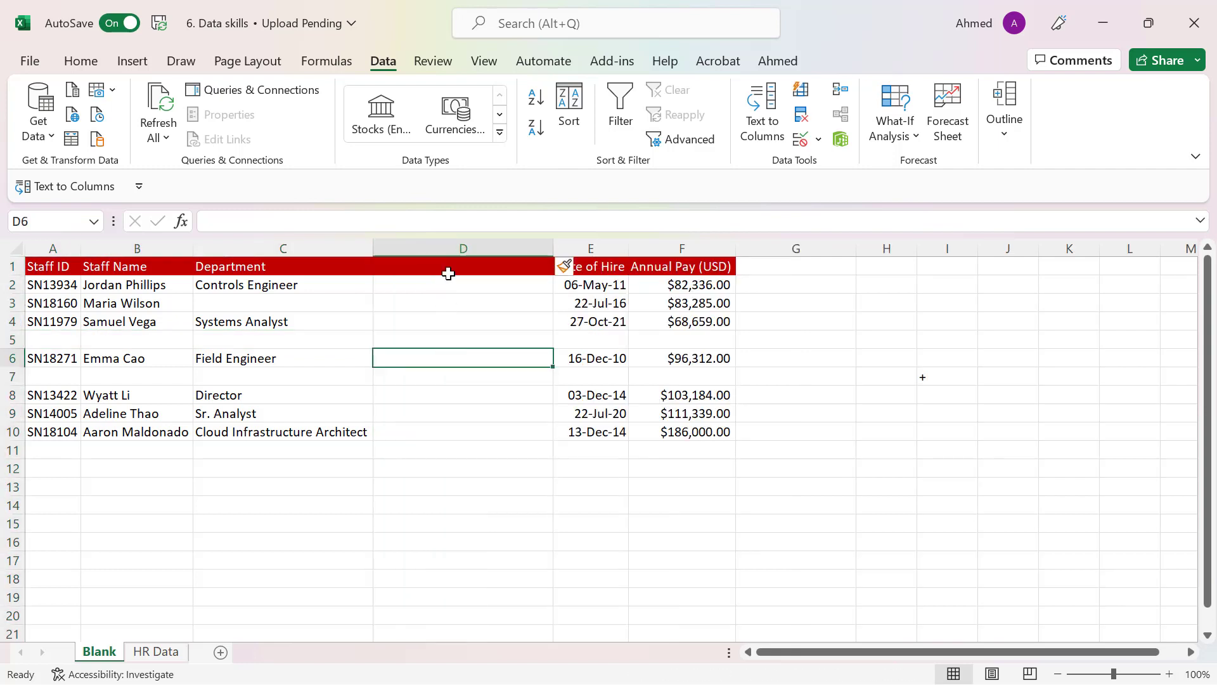
{"action": "left_click_drag", "start_coordinate": [454, 267], "coordinate": [447, 525]}
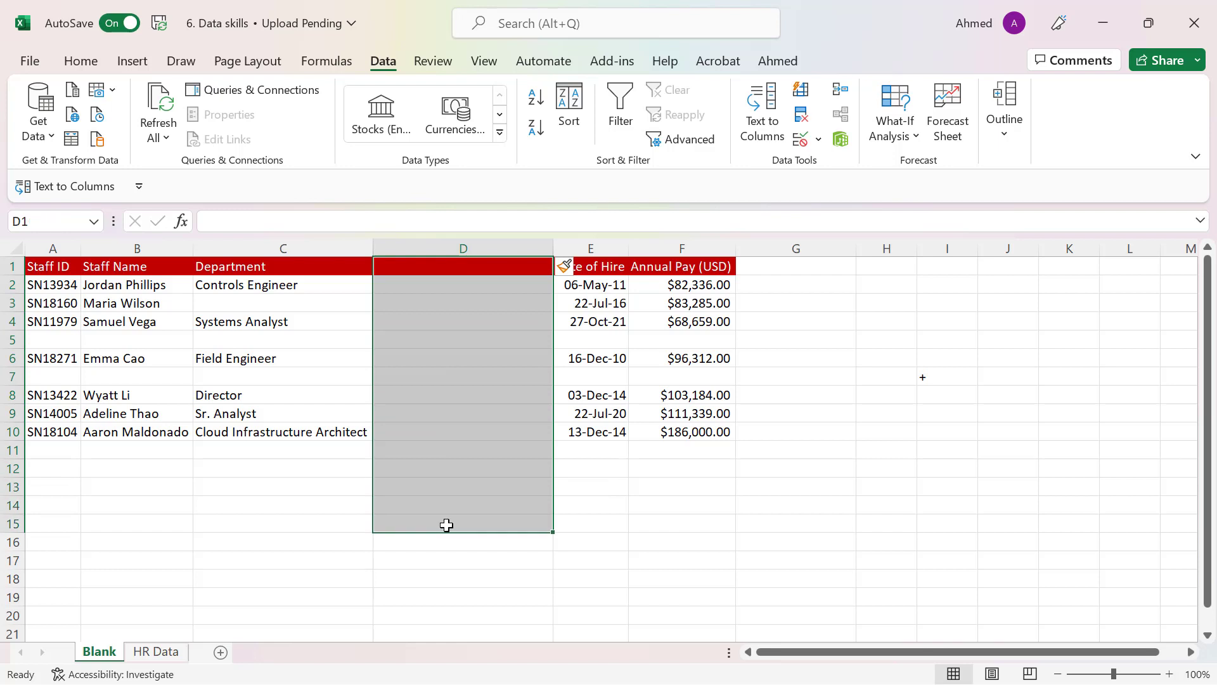
{"action": "left_click", "coordinate": [448, 357]}
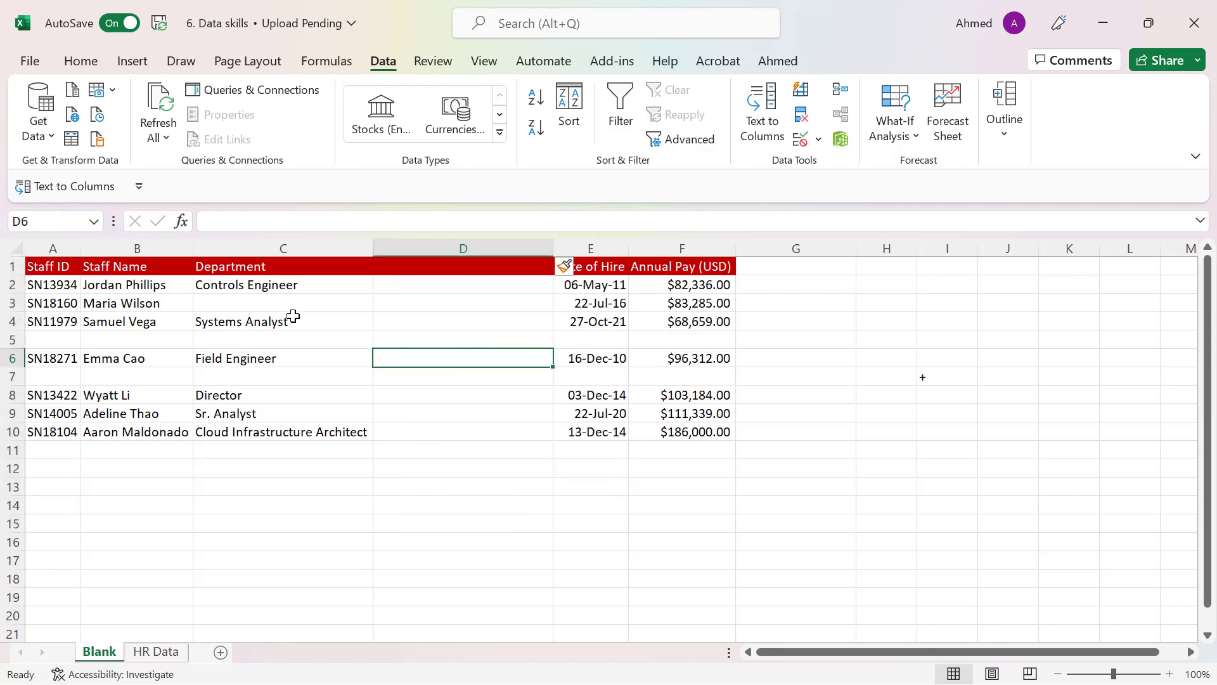
Undo the column insertion and the clearing of cell C3
{"action": "left_click", "coordinate": [264, 243]}
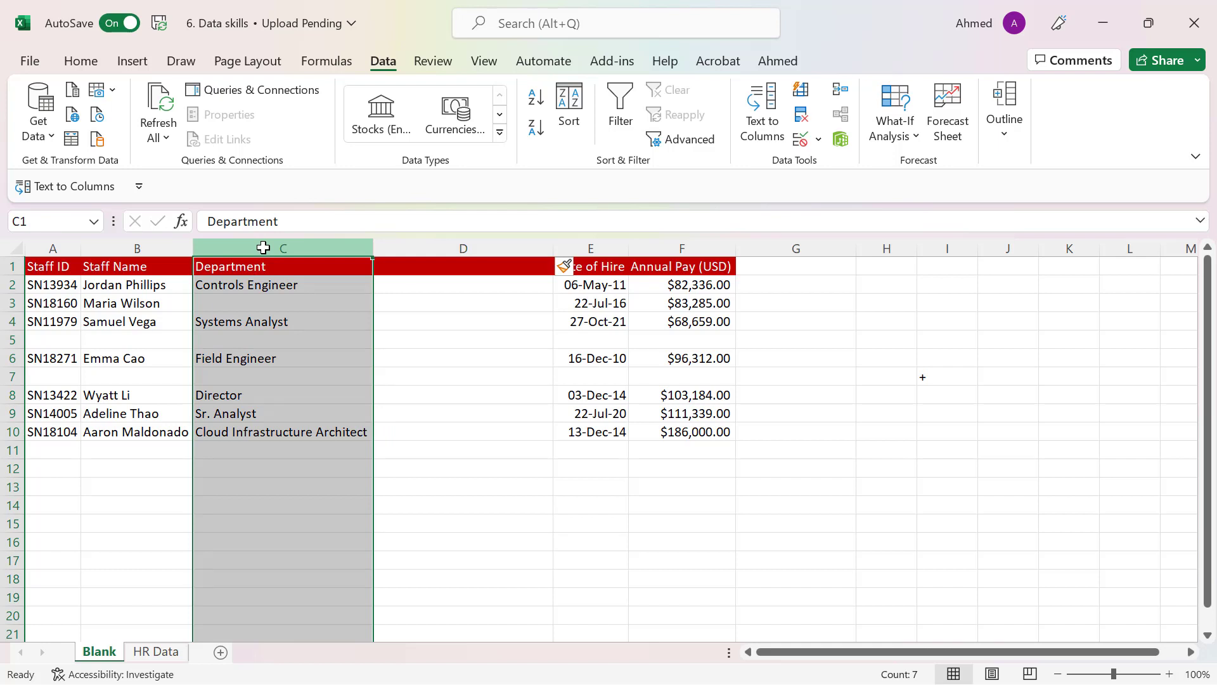
{"action": "left_click", "coordinate": [257, 286]}
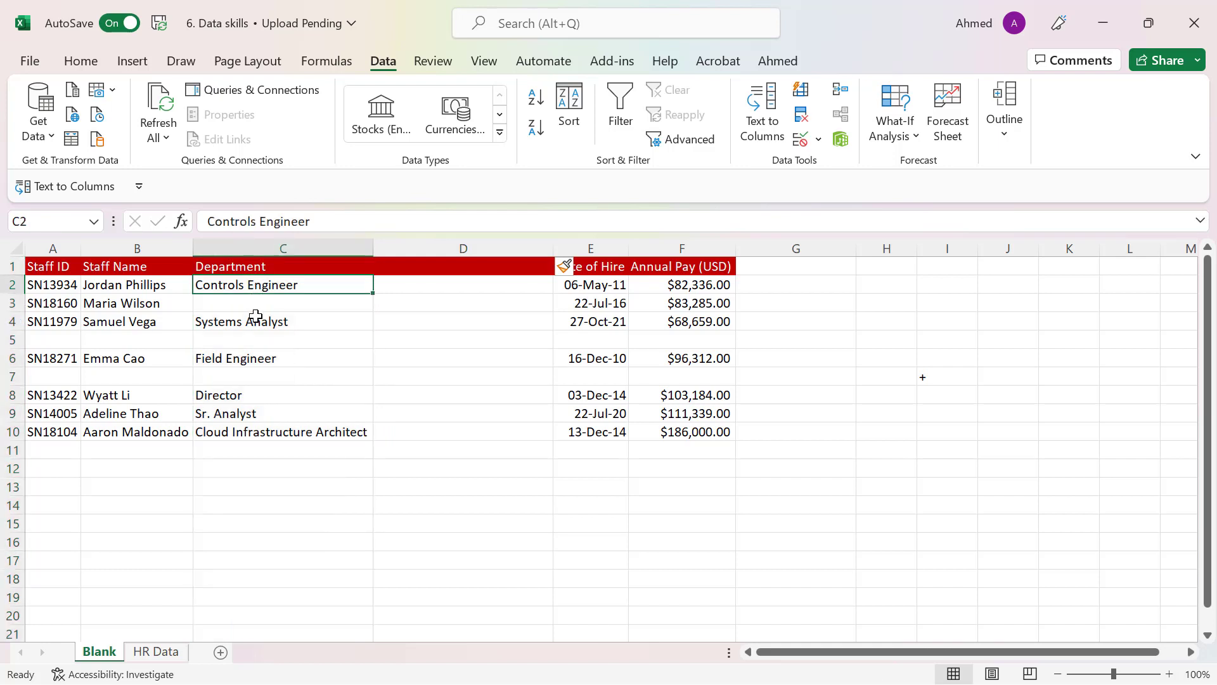
{"action": "left_click", "coordinate": [11, 304]}
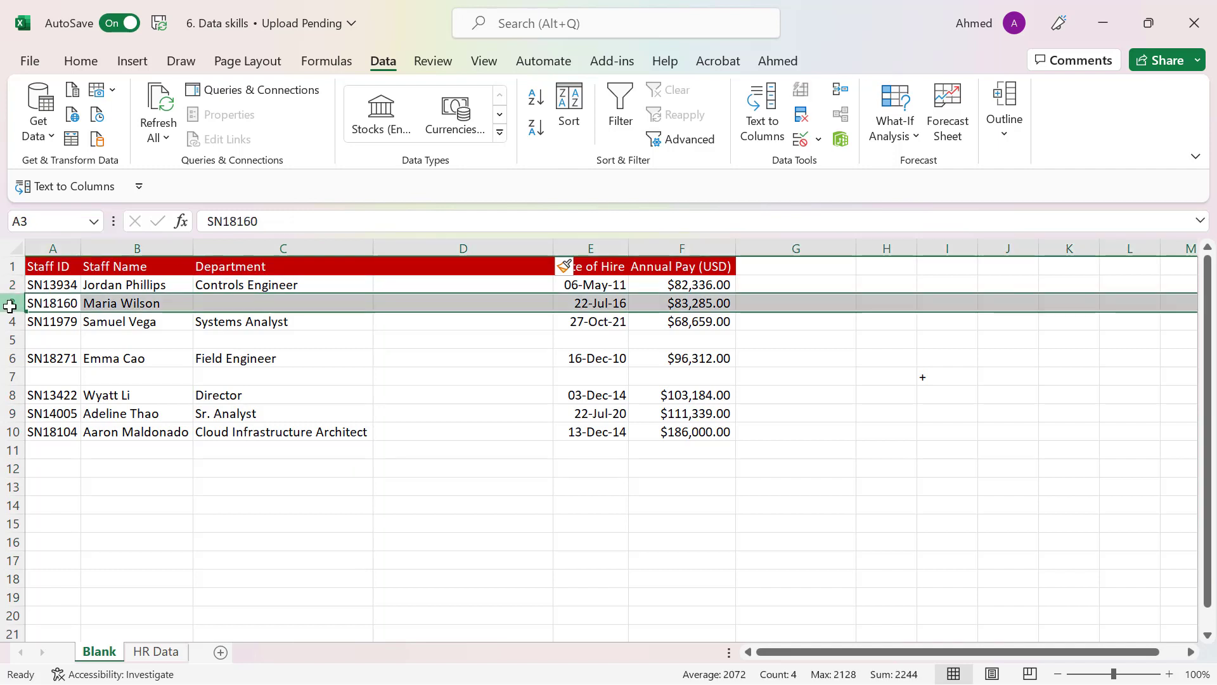
{"action": "left_click_drag", "start_coordinate": [41, 302], "coordinate": [653, 306]}
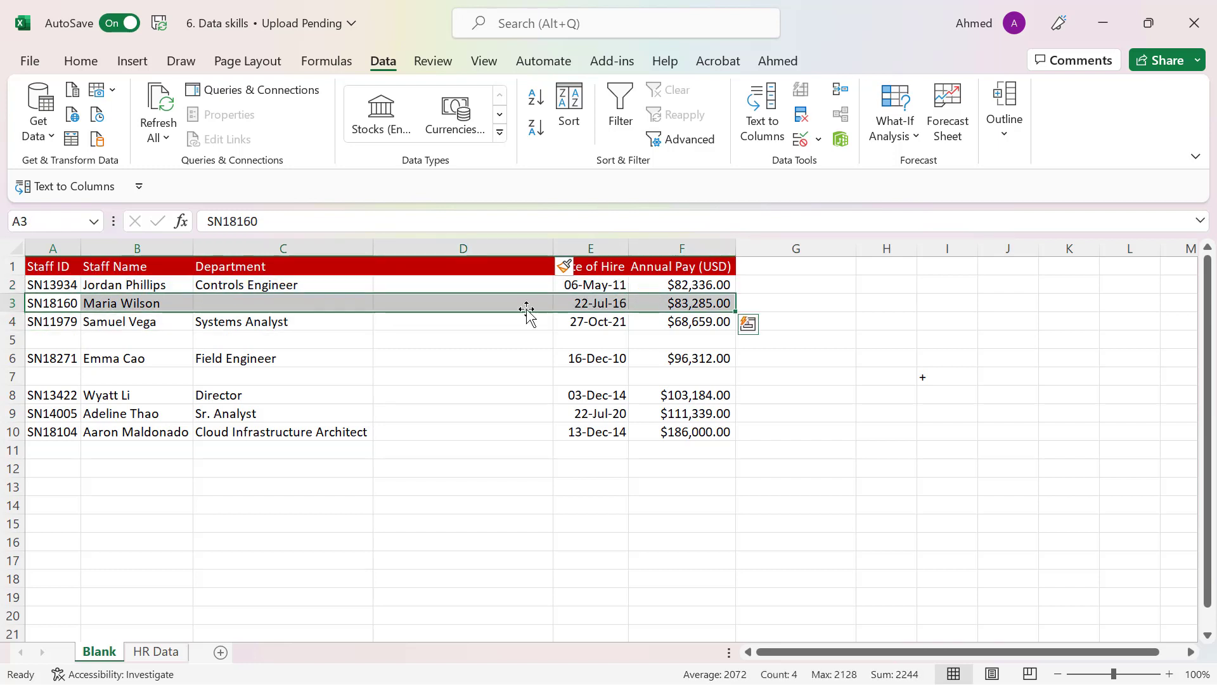
{"action": "key", "text": "ctrl+z"}
{"action": "key", "text": "ctrl+z"}
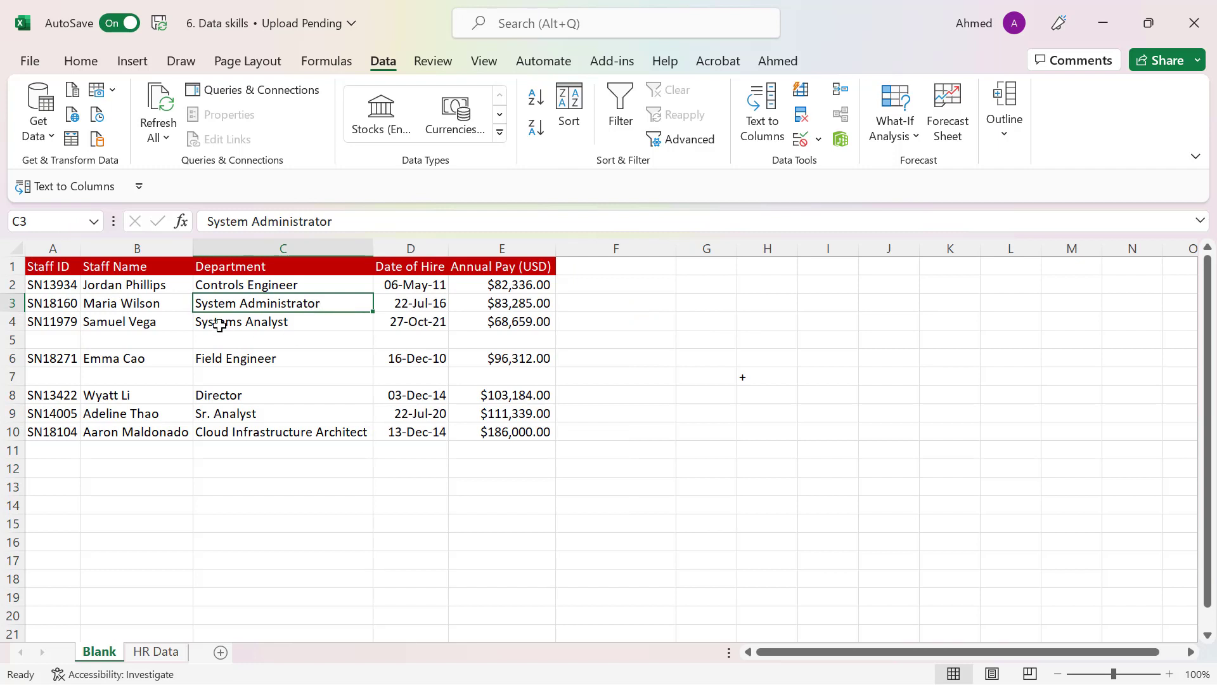
Apply a filter to the whole staff table, cells A1 to E10, including its blank rows
{"action": "left_click", "coordinate": [305, 345]}
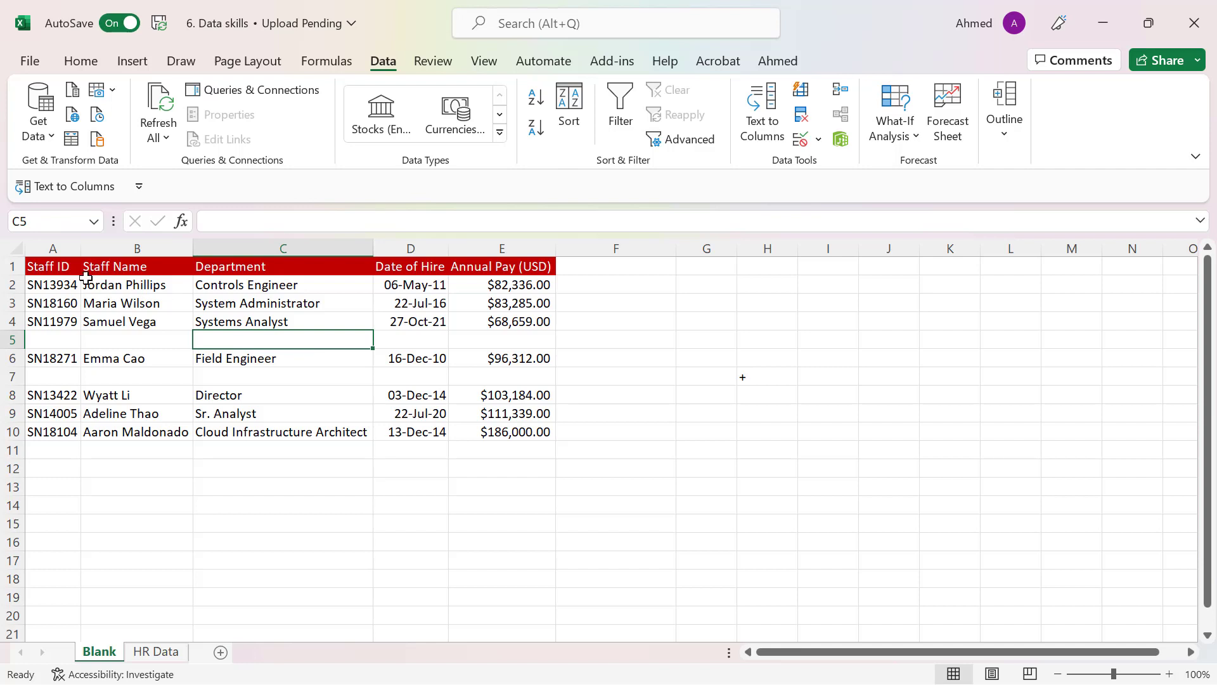
{"action": "left_click", "coordinate": [238, 314]}
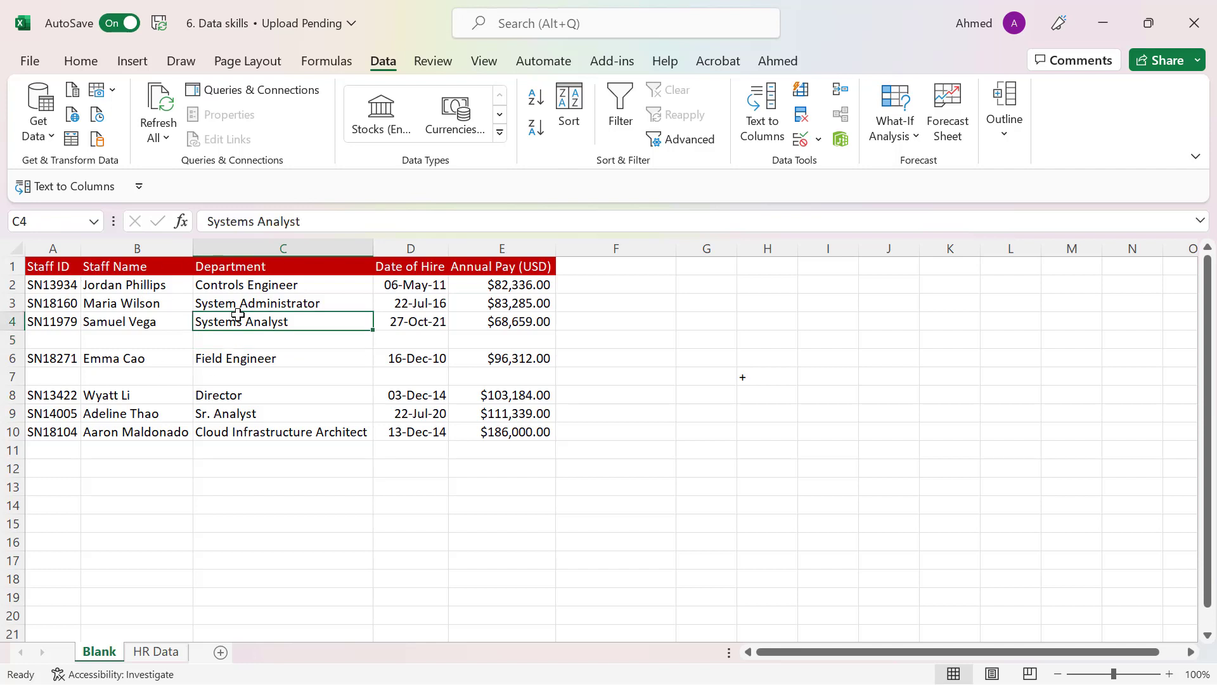
{"action": "left_click_drag", "start_coordinate": [41, 265], "coordinate": [504, 430]}
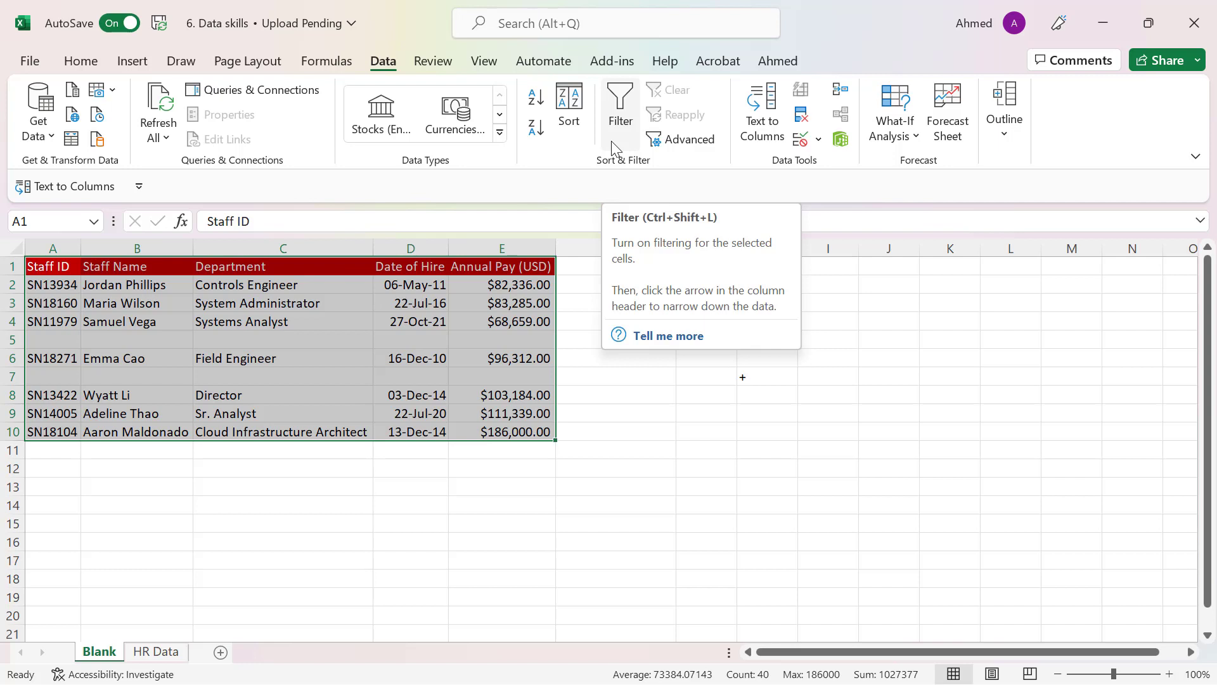
{"action": "left_click", "coordinate": [621, 99]}
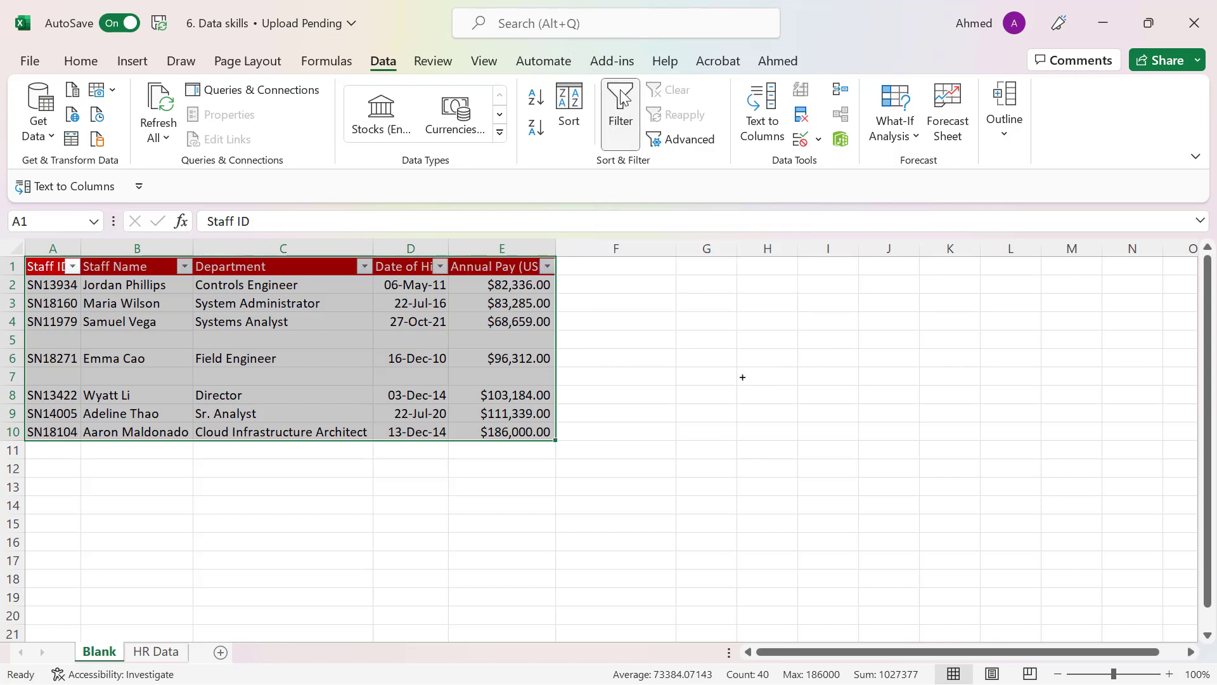
Check the filtered table's header cells one by one, from Staff ID to Annual Pay (USD)
{"action": "left_click", "coordinate": [263, 298]}
{"action": "left_click", "coordinate": [43, 265]}
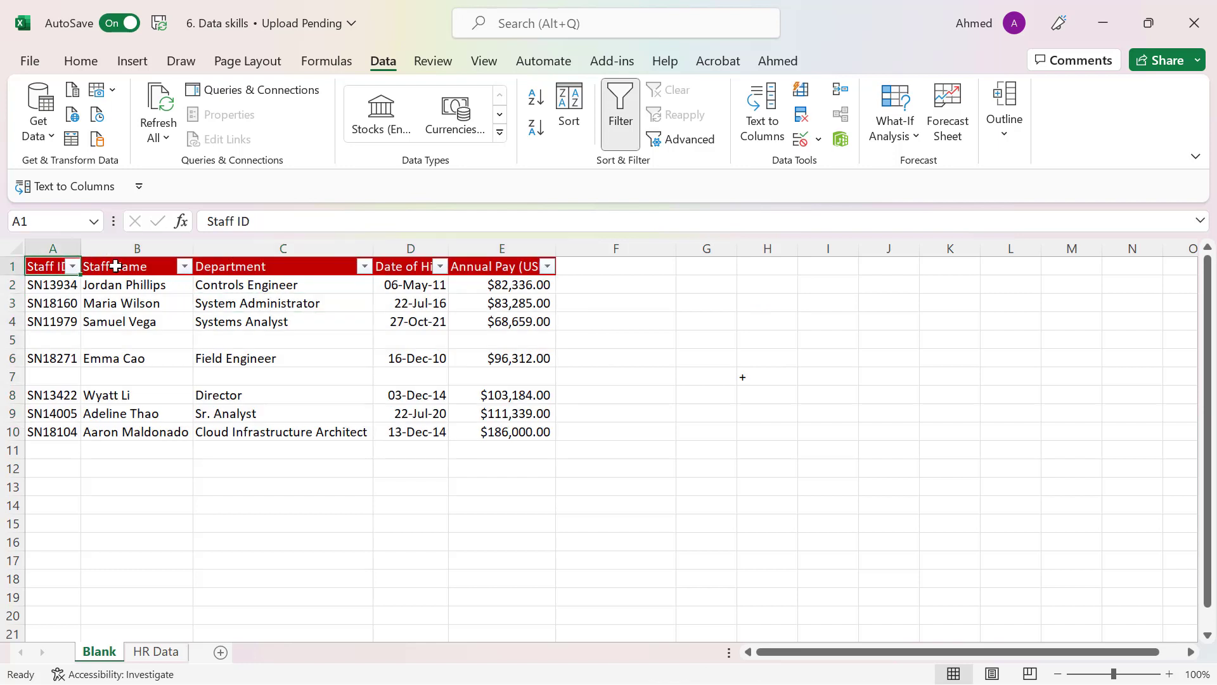
{"action": "left_click", "coordinate": [116, 266]}
{"action": "left_click", "coordinate": [258, 266]}
{"action": "left_click", "coordinate": [409, 264]}
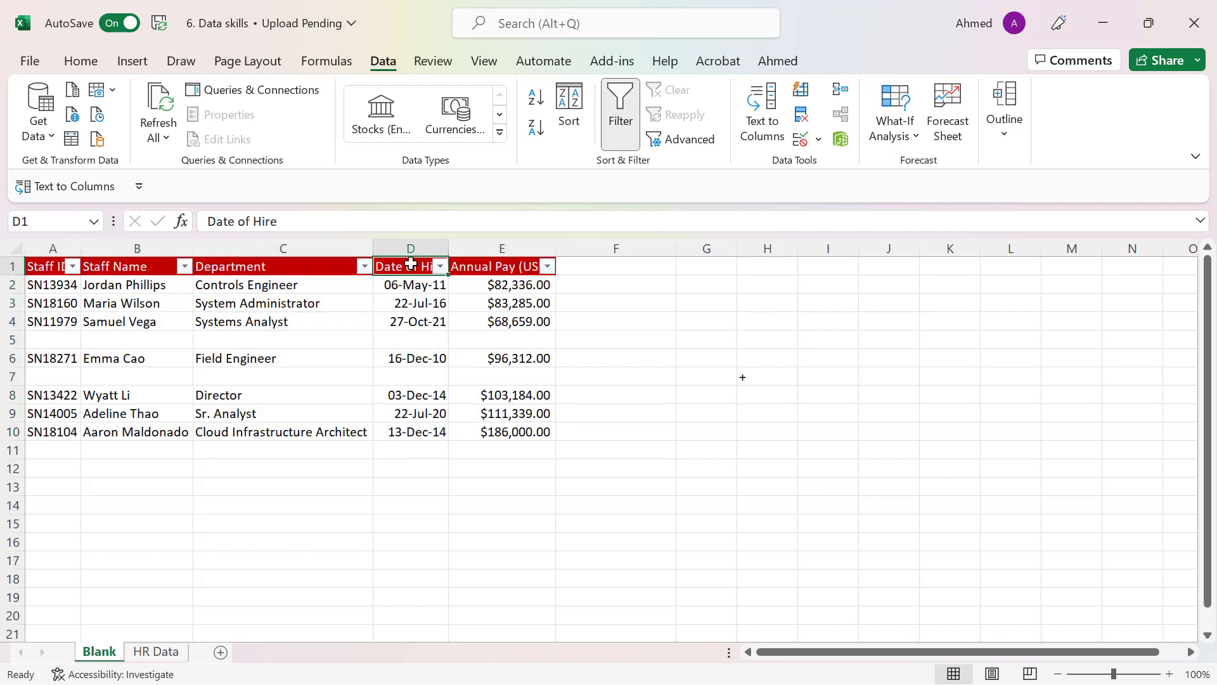
{"action": "left_click", "coordinate": [502, 264]}
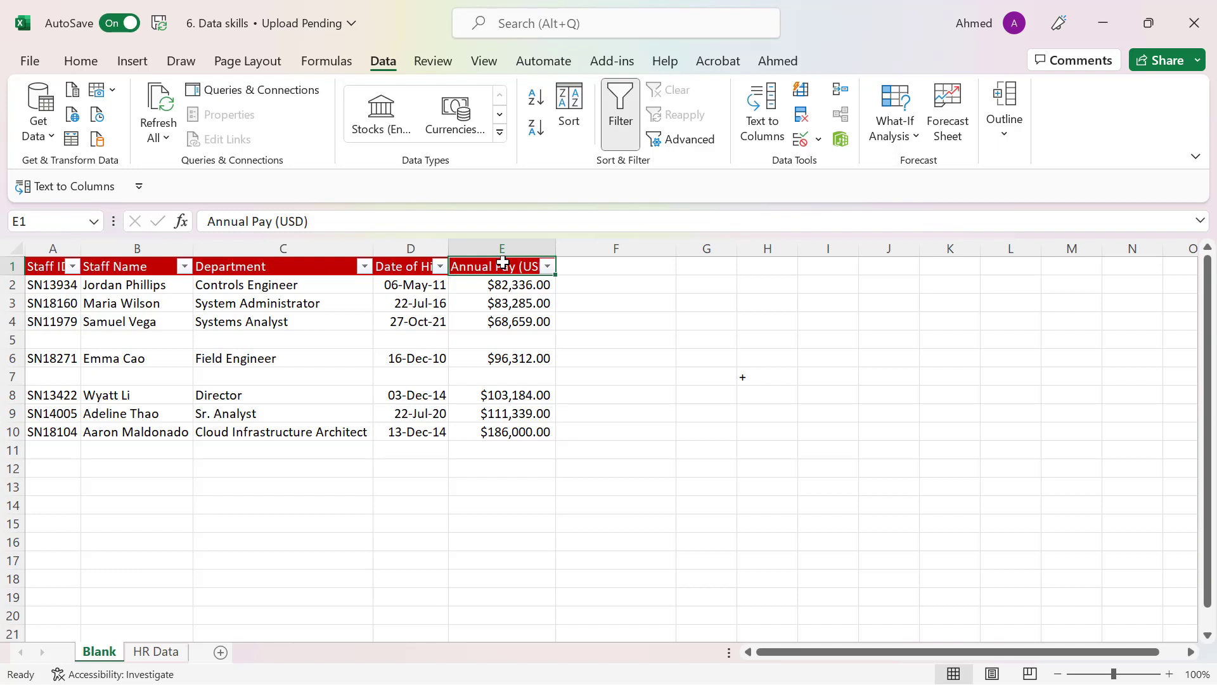
{"action": "left_click", "coordinate": [301, 286]}
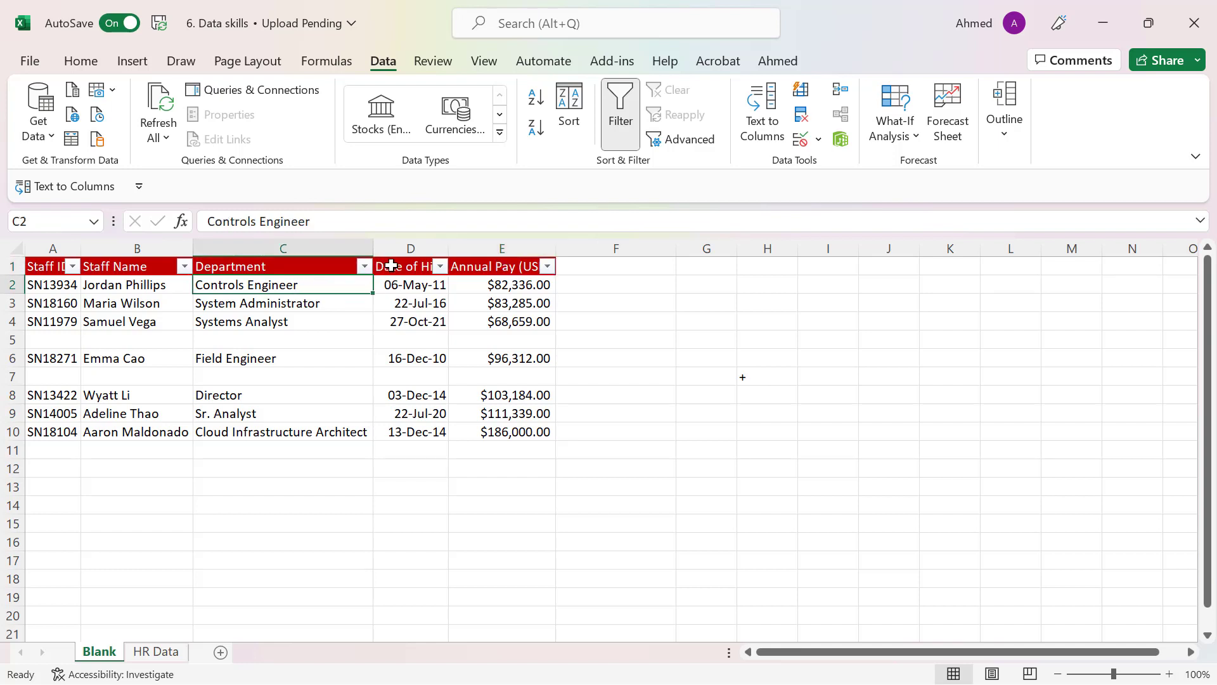
Sort the staff table by Date of Hire from oldest to newest
{"action": "left_click", "coordinate": [442, 271]}
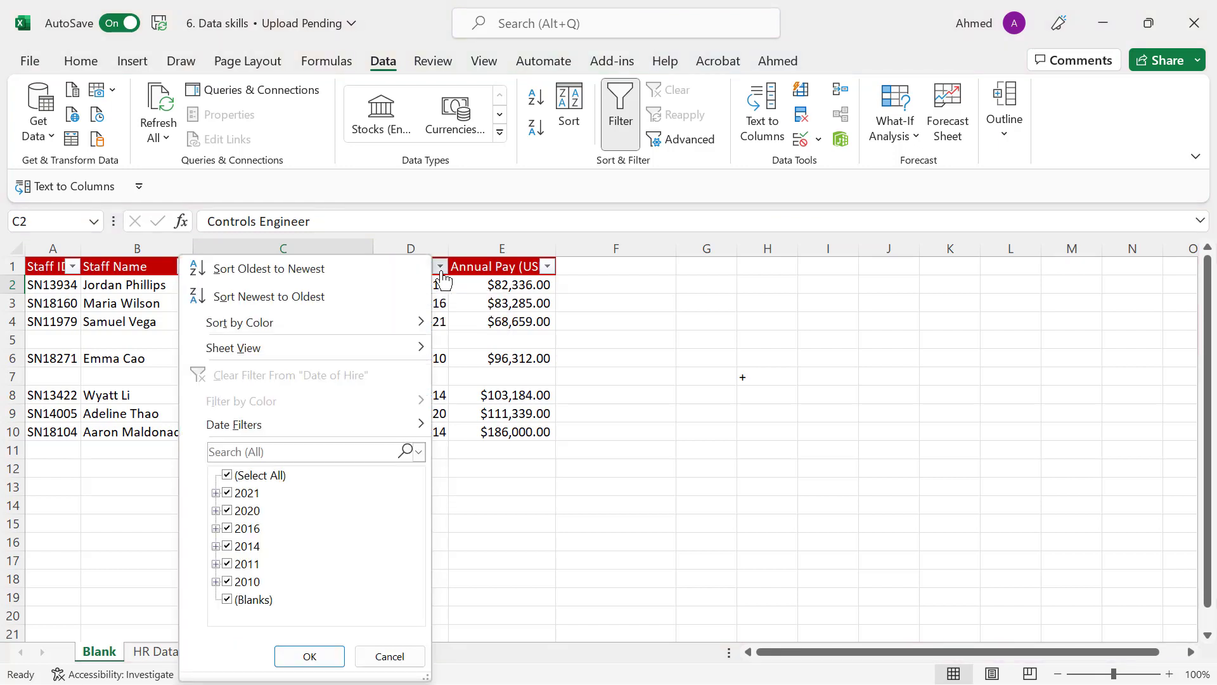
{"action": "left_click", "coordinate": [520, 307]}
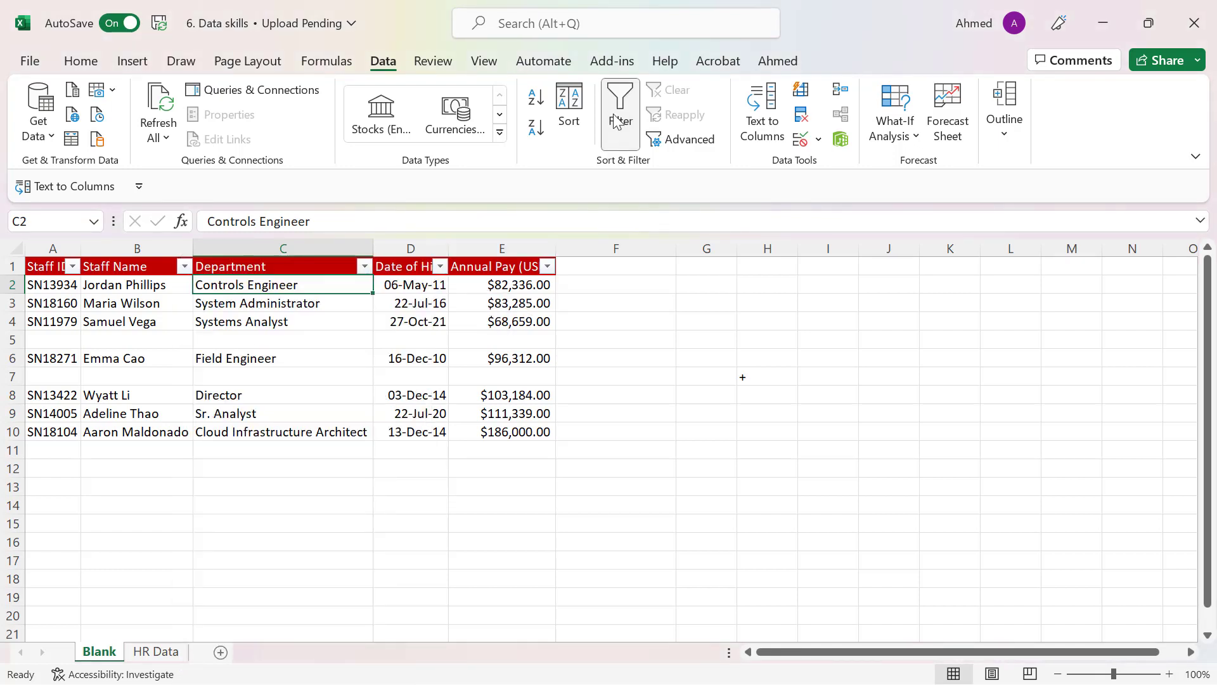
{"action": "left_click", "coordinate": [442, 271]}
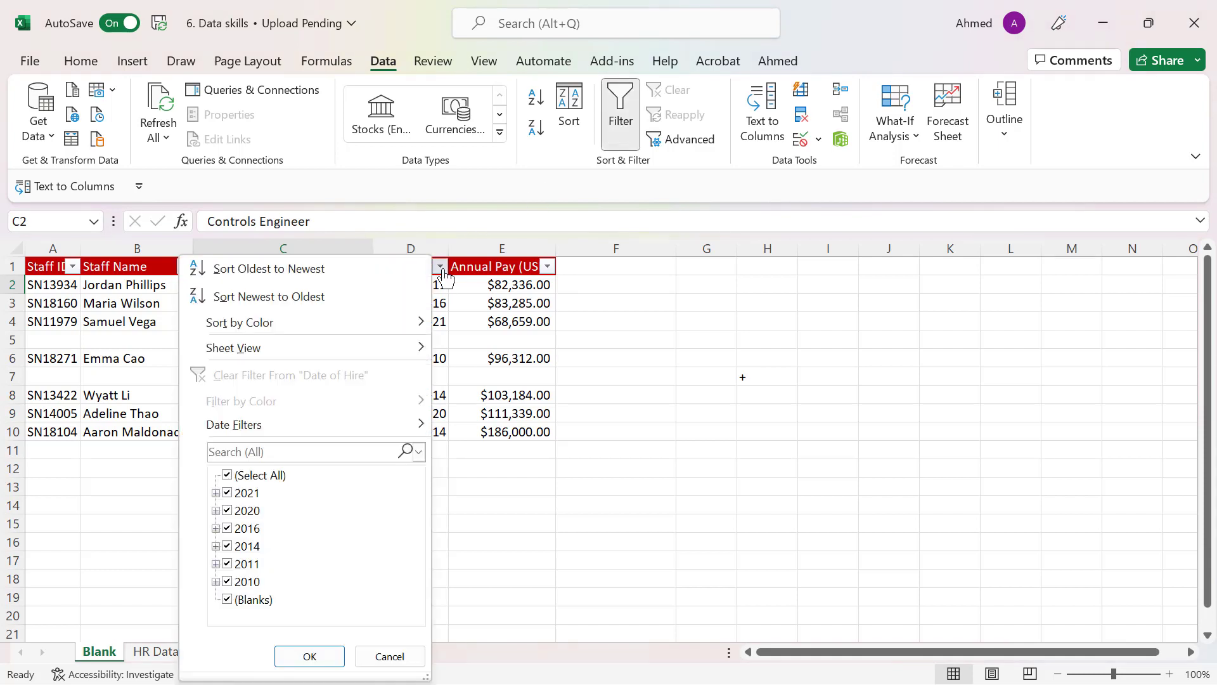
{"action": "left_click", "coordinate": [245, 271]}
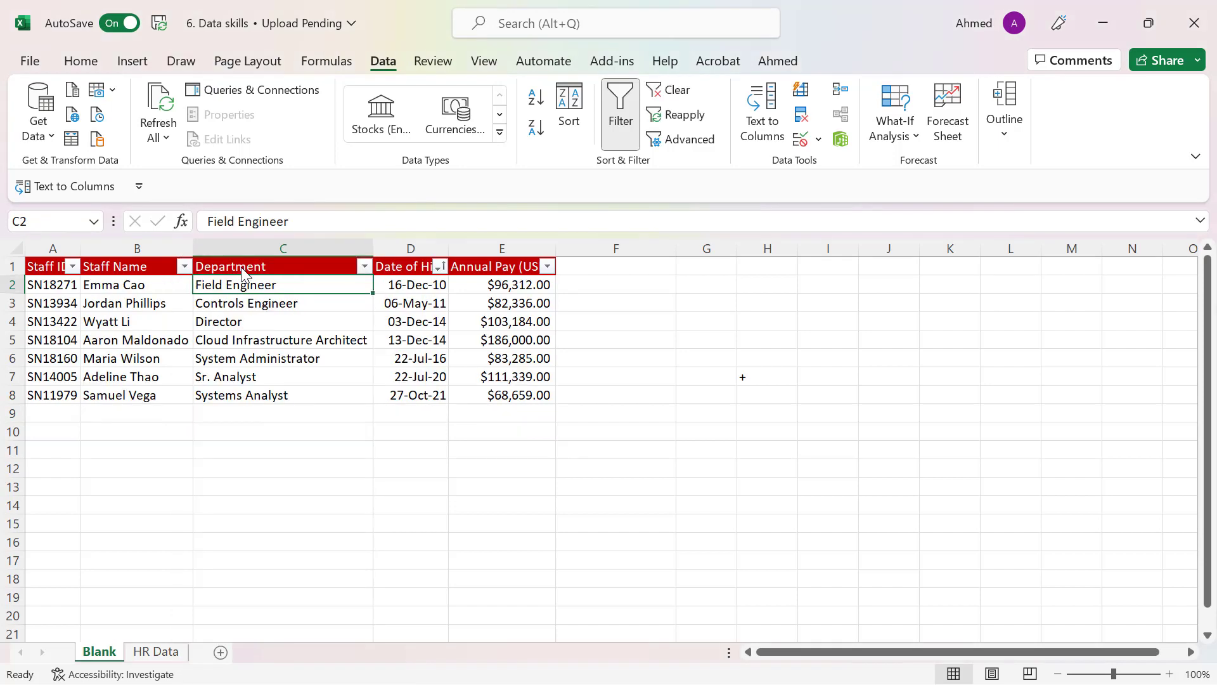
Check the sorted rows and the empty area below them, and remove the filter from the staff table
{"action": "left_click", "coordinate": [416, 284]}
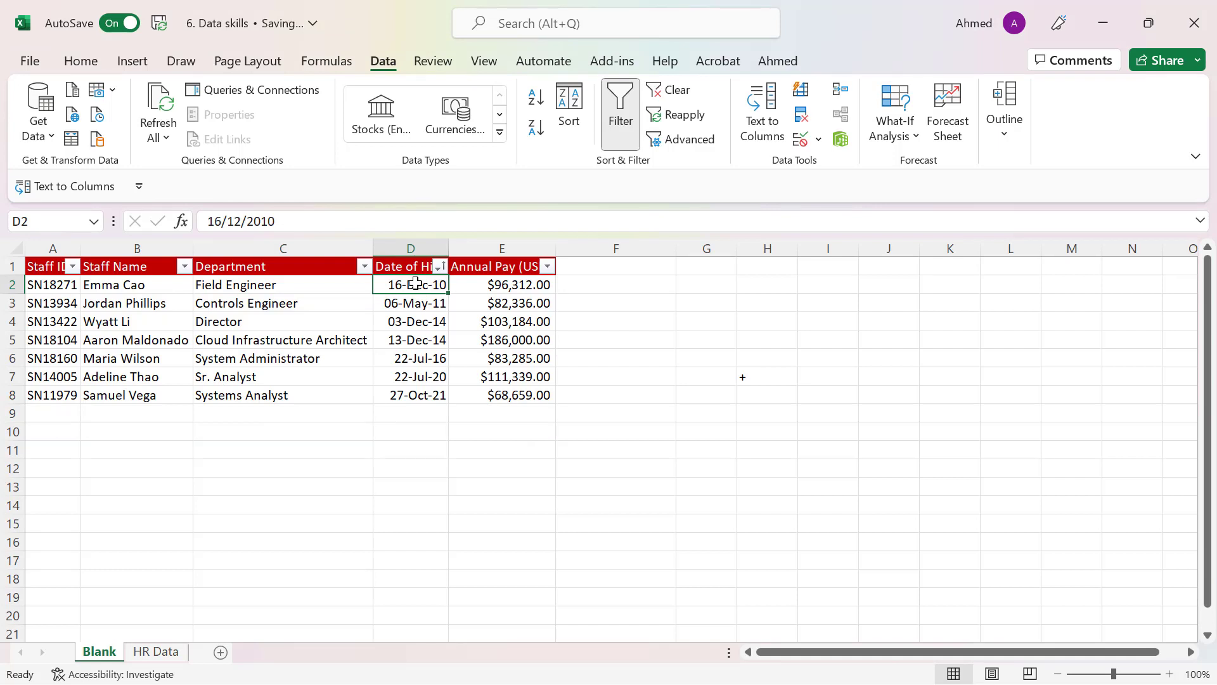
{"action": "left_click", "coordinate": [236, 310]}
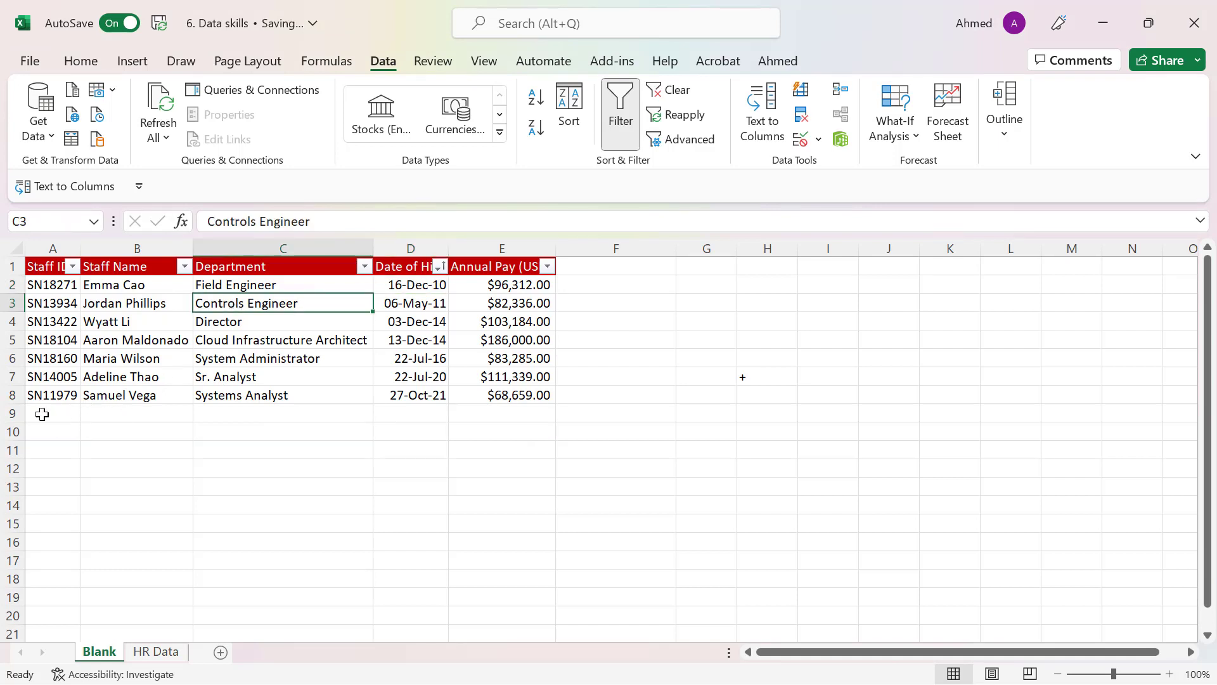
{"action": "left_click_drag", "start_coordinate": [42, 414], "coordinate": [536, 481]}
{"action": "left_click", "coordinate": [253, 320]}
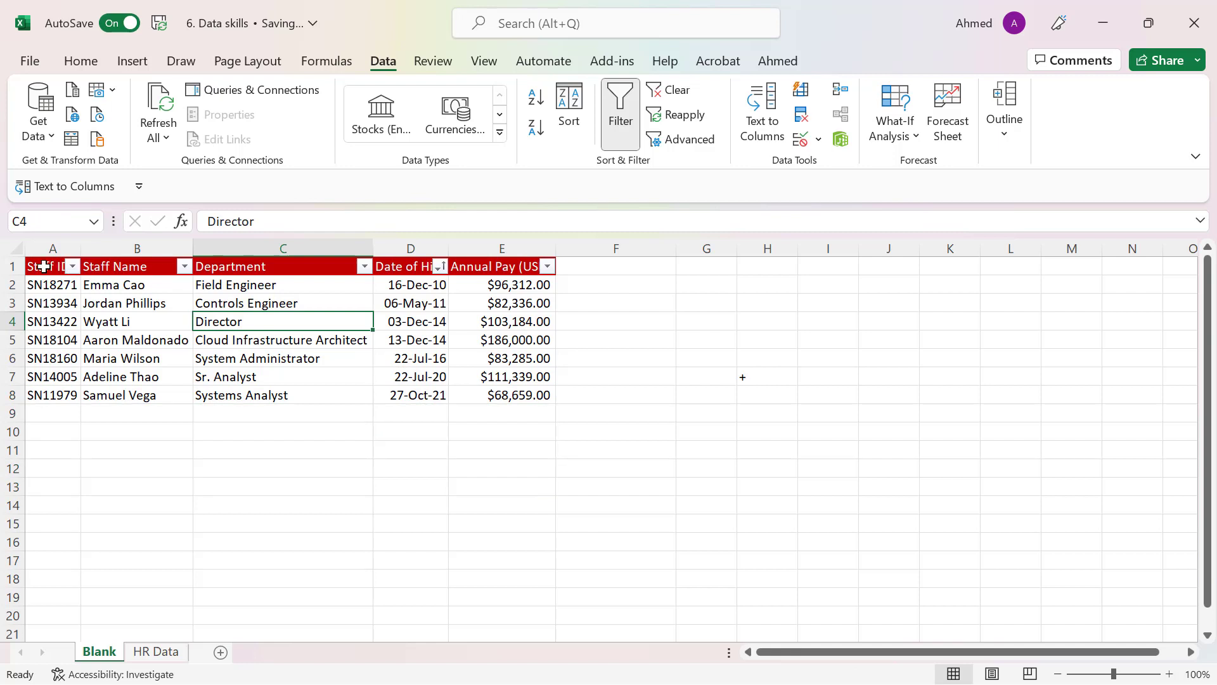
{"action": "left_click_drag", "start_coordinate": [43, 267], "coordinate": [513, 393]}
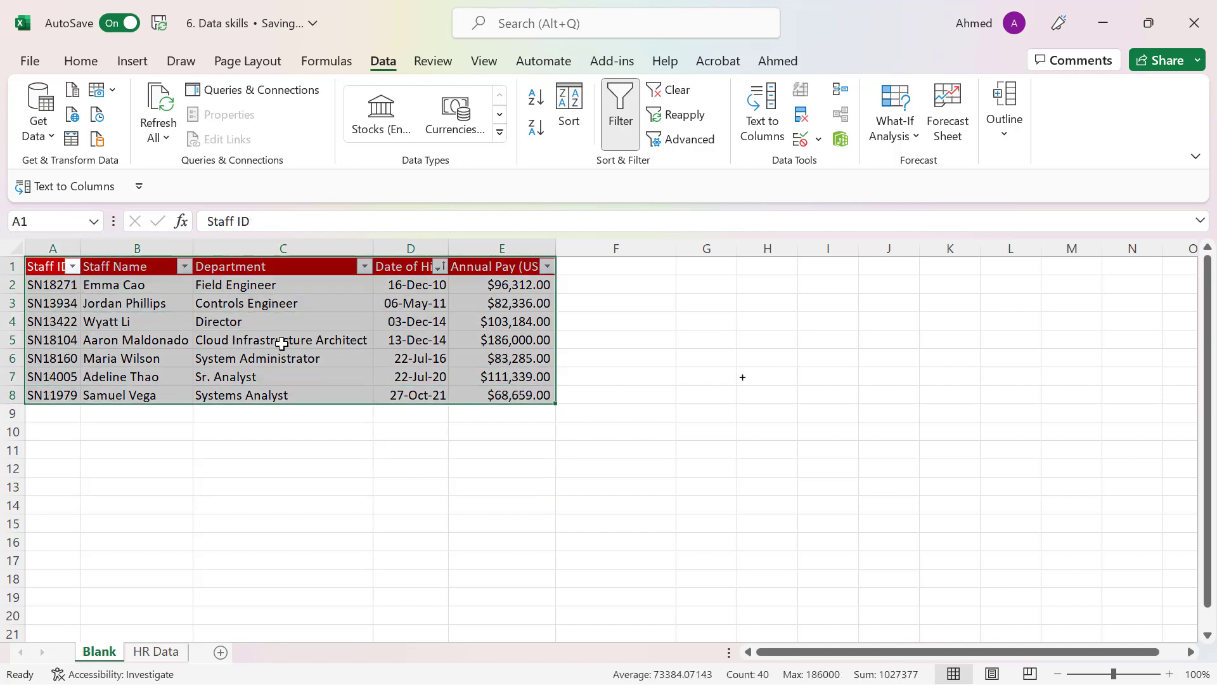
{"action": "left_click", "coordinate": [282, 343]}
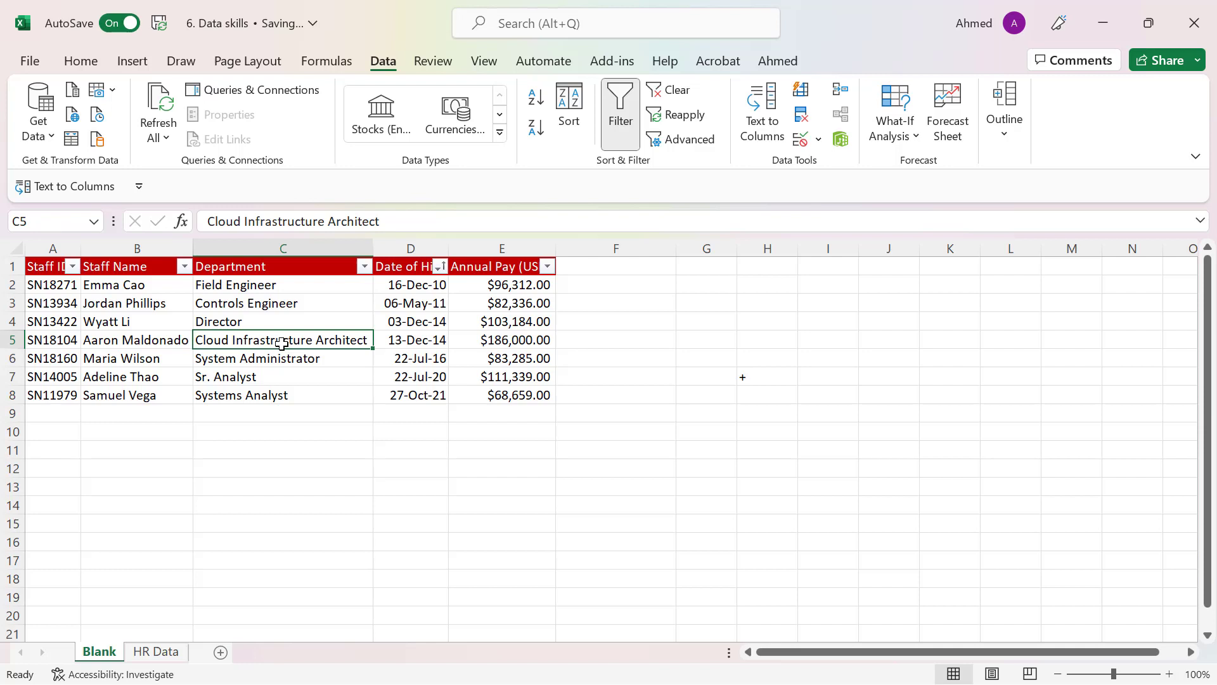
{"action": "left_click", "coordinate": [620, 119]}
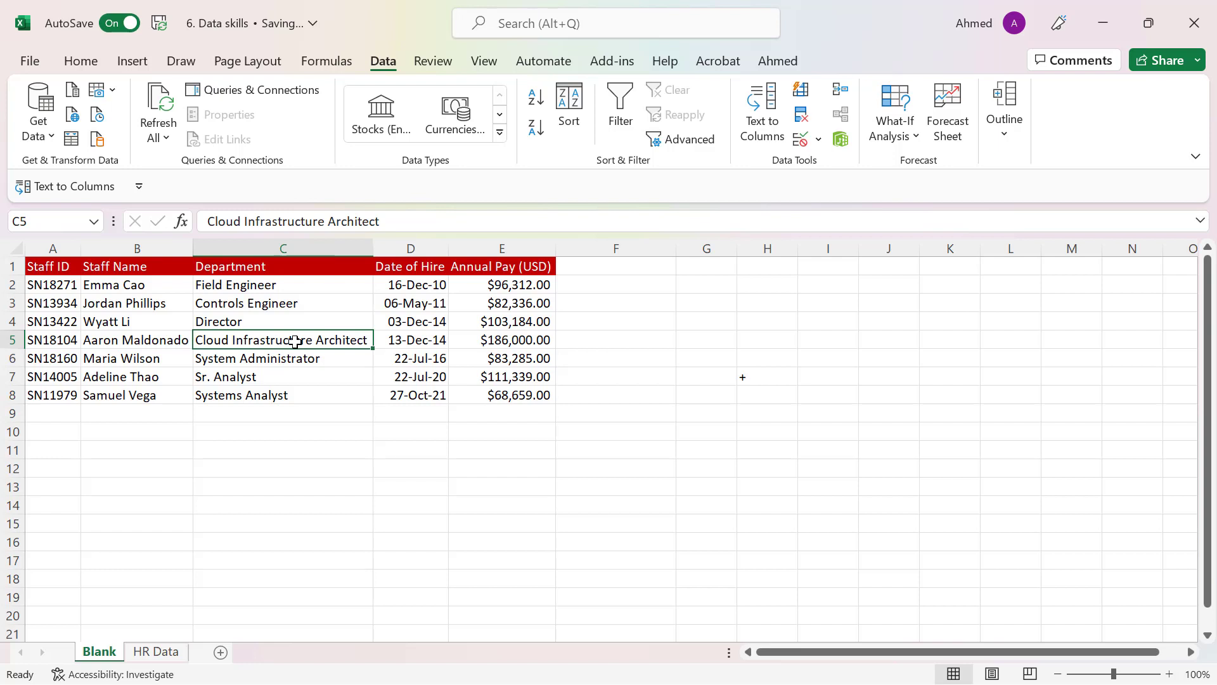
Review the sorted staff table and highlight its full range, cells A1 to E8
{"action": "left_click", "coordinate": [51, 298]}
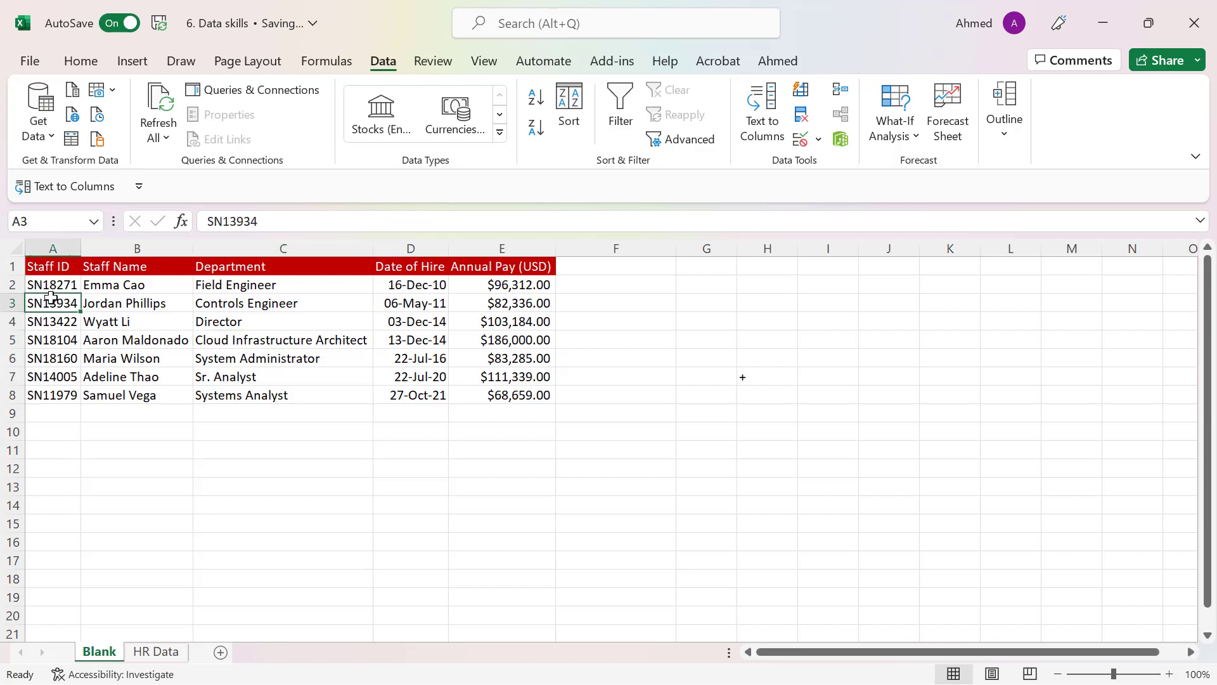
{"action": "left_click", "coordinate": [141, 322]}
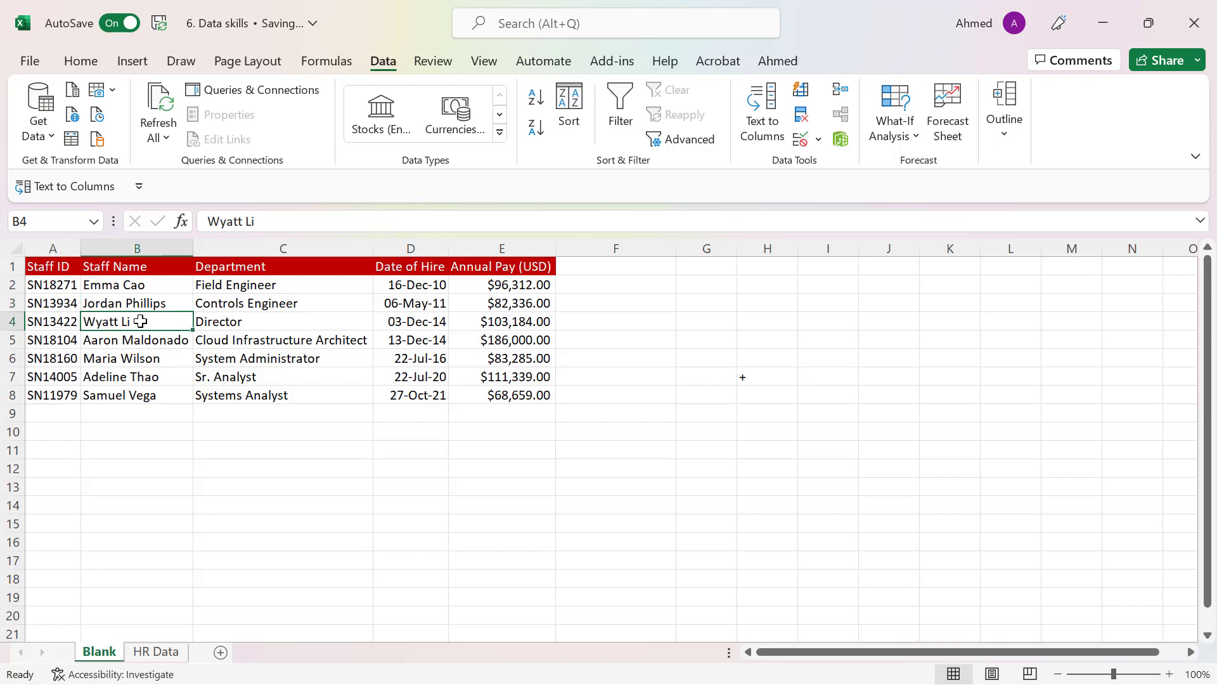
{"action": "left_click", "coordinate": [140, 334]}
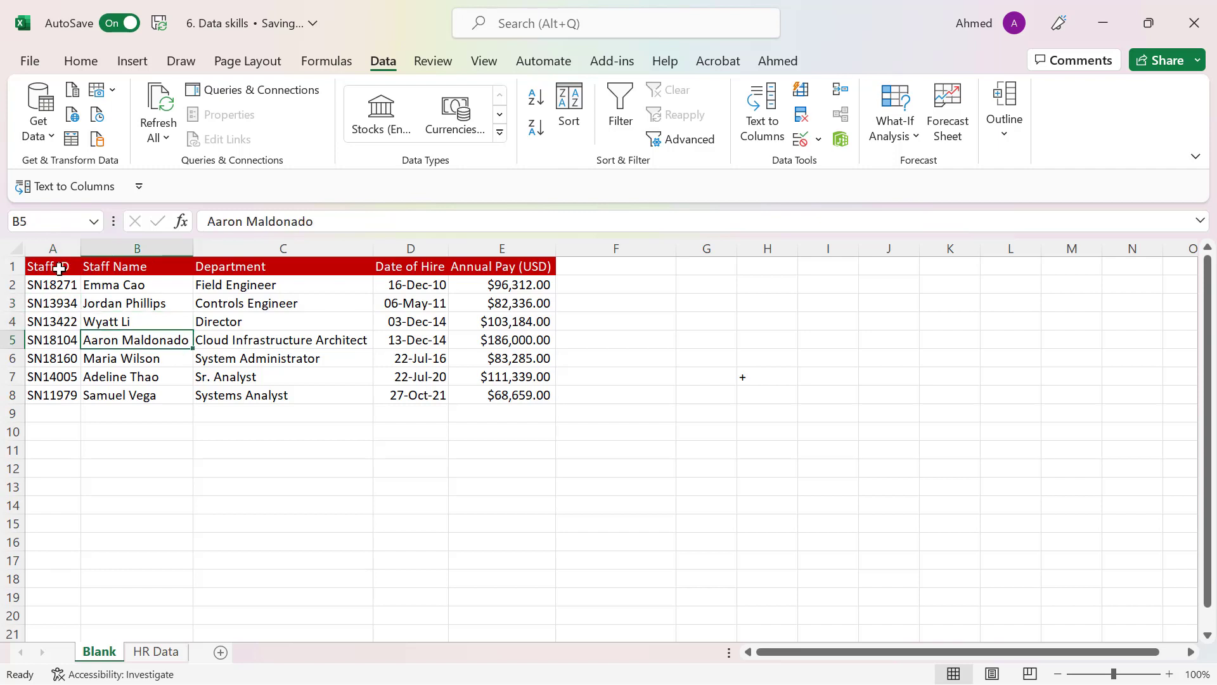
{"action": "left_click_drag", "start_coordinate": [59, 268], "coordinate": [506, 389]}
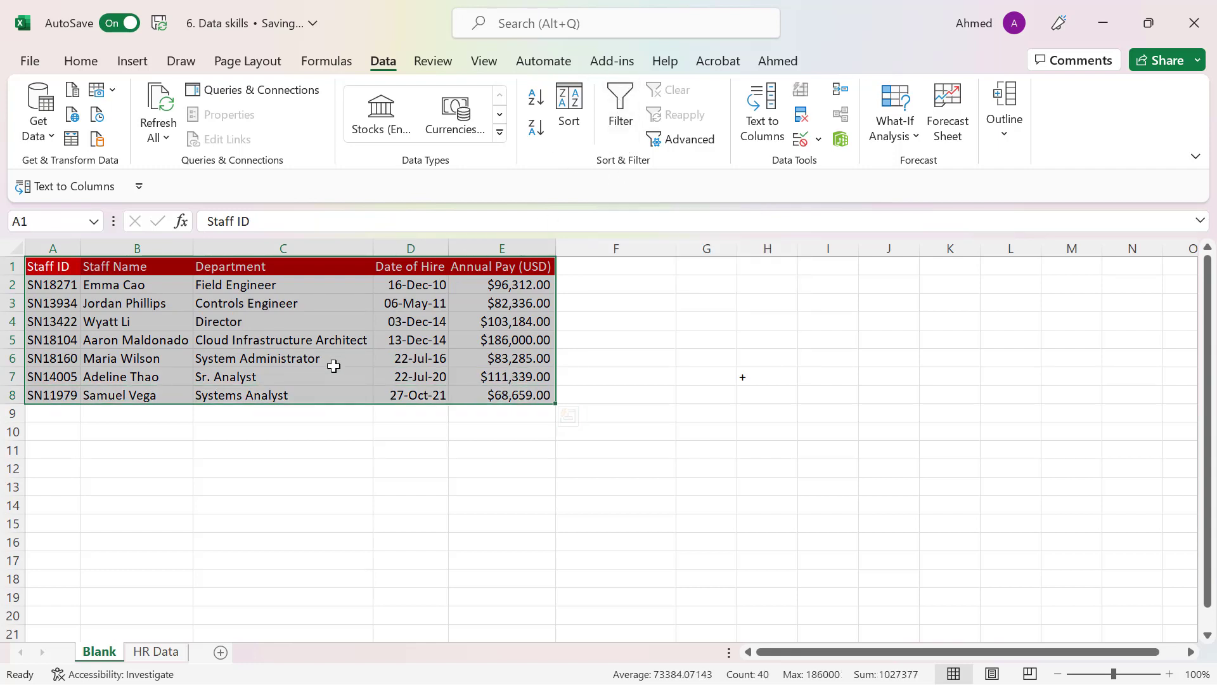
{"action": "left_click", "coordinate": [332, 360]}
{"action": "left_click_drag", "start_coordinate": [54, 268], "coordinate": [479, 392]}
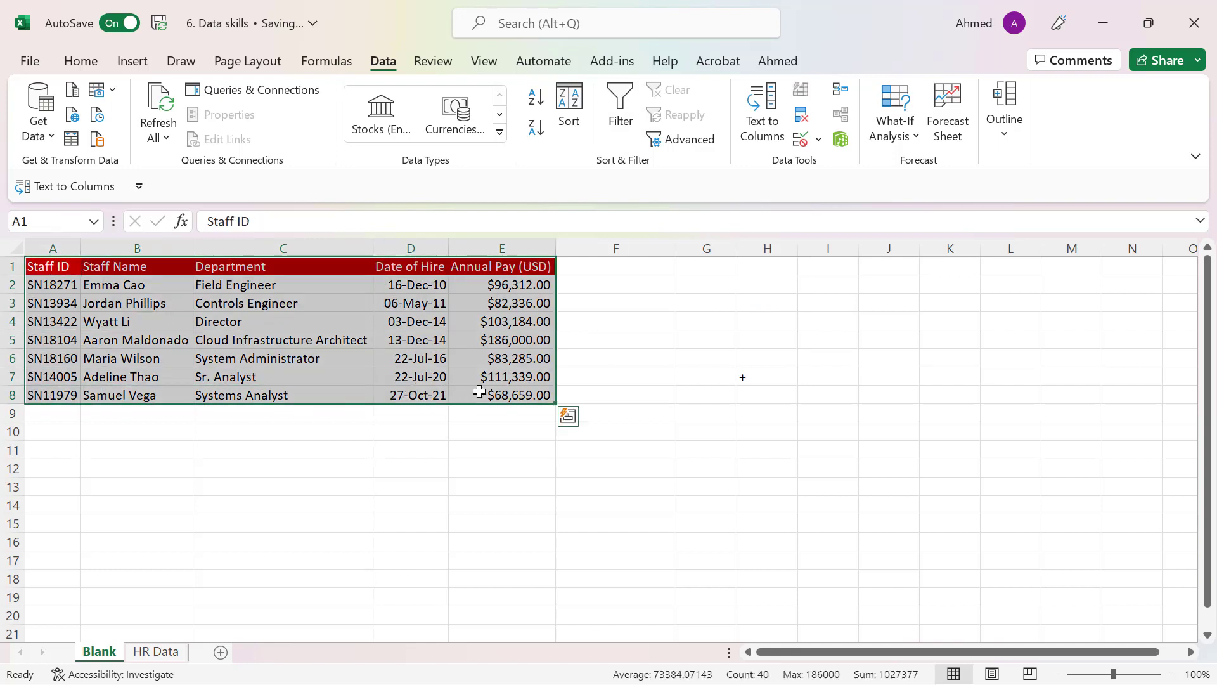
Turn on filtering for the staff table from a single Department cell and check the Staff ID, Staff Name and Department headers
{"action": "left_click", "coordinate": [228, 315]}
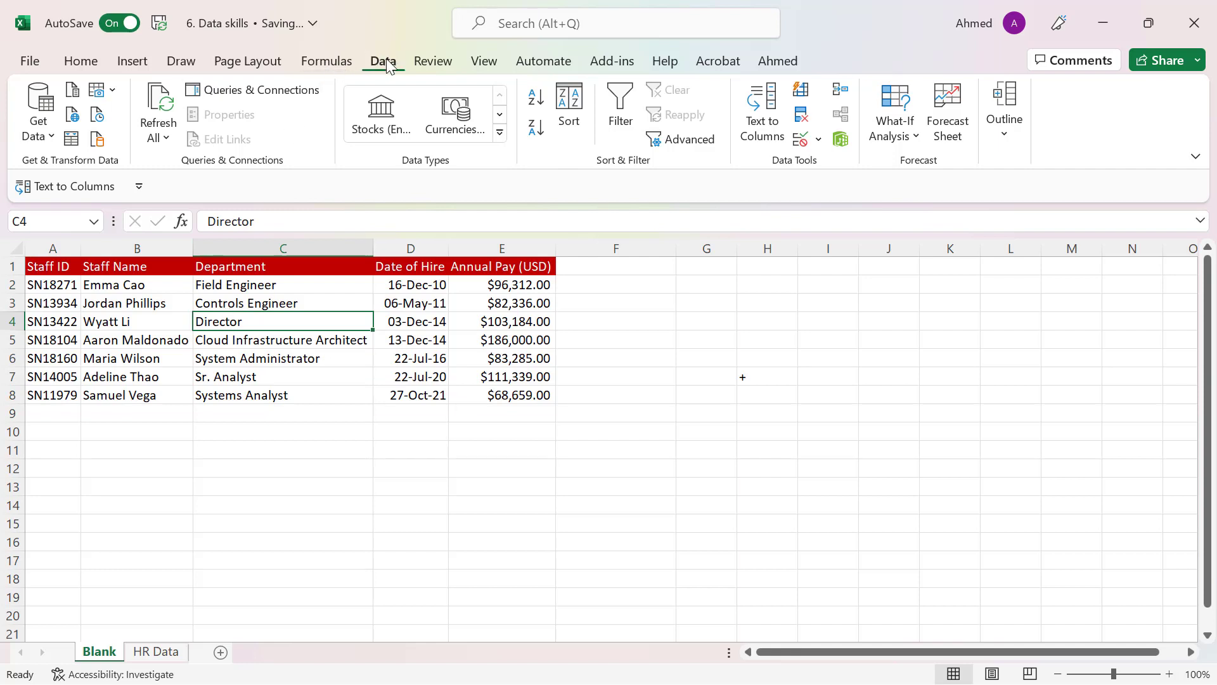
{"action": "left_click", "coordinate": [620, 101]}
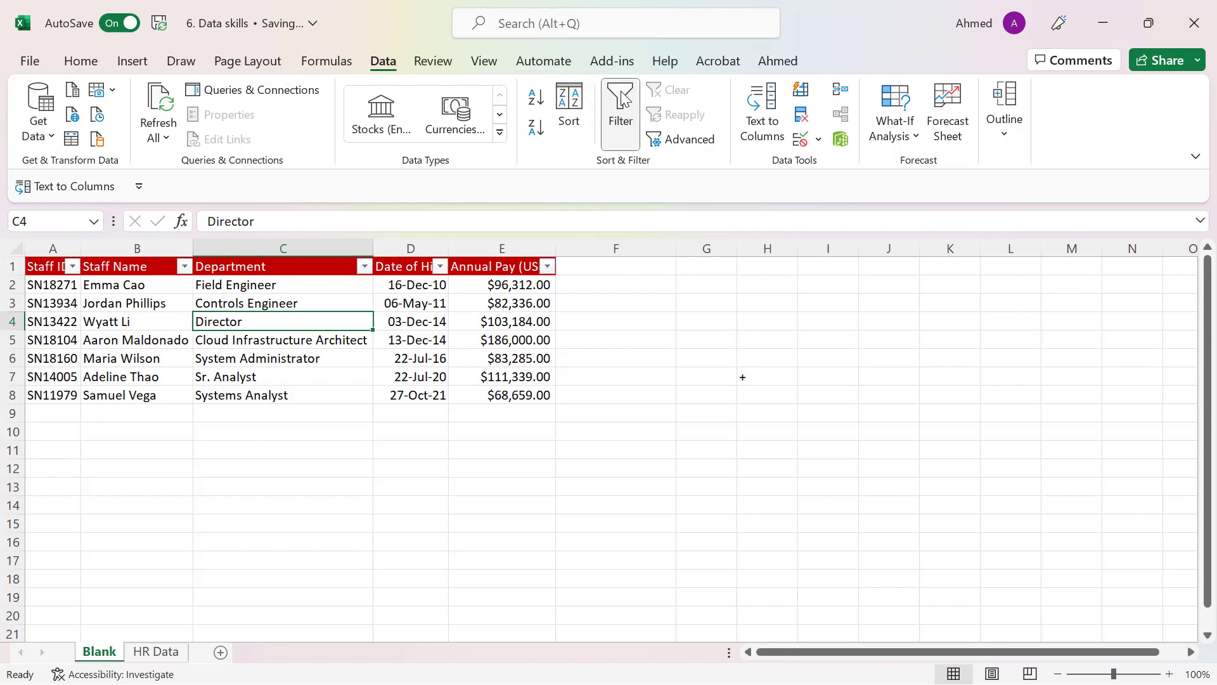
{"action": "left_click", "coordinate": [281, 269]}
{"action": "left_click", "coordinate": [48, 267]}
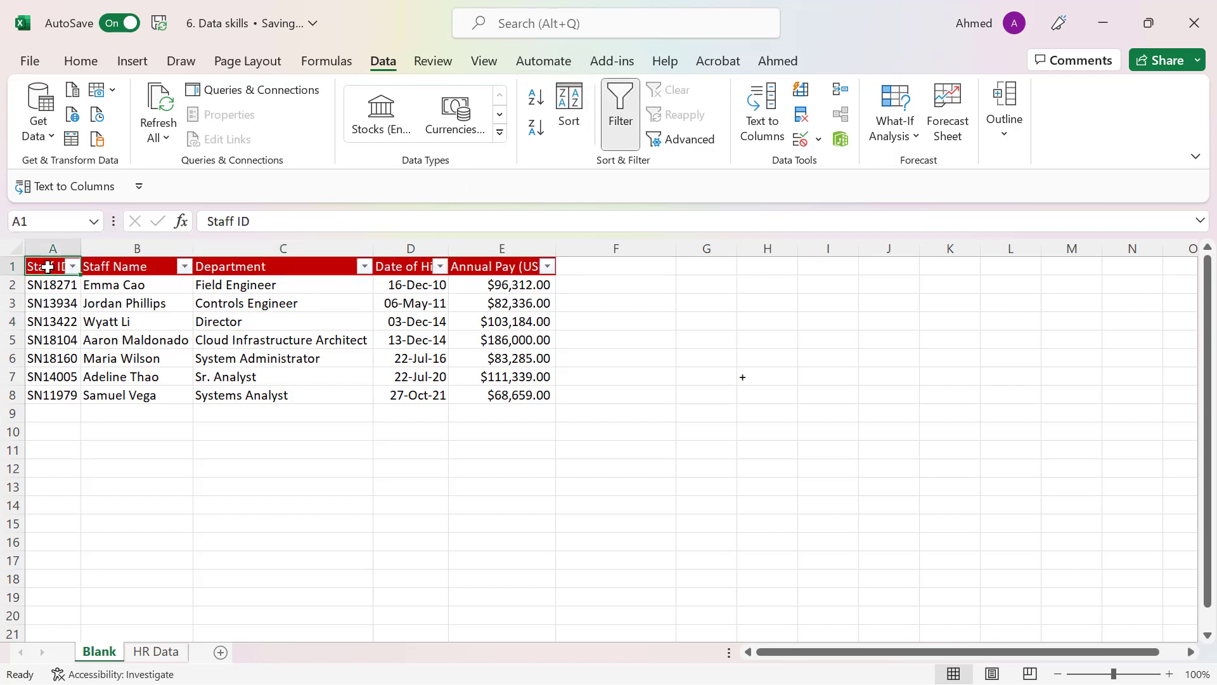
{"action": "left_click", "coordinate": [111, 267]}
{"action": "left_click", "coordinate": [249, 267]}
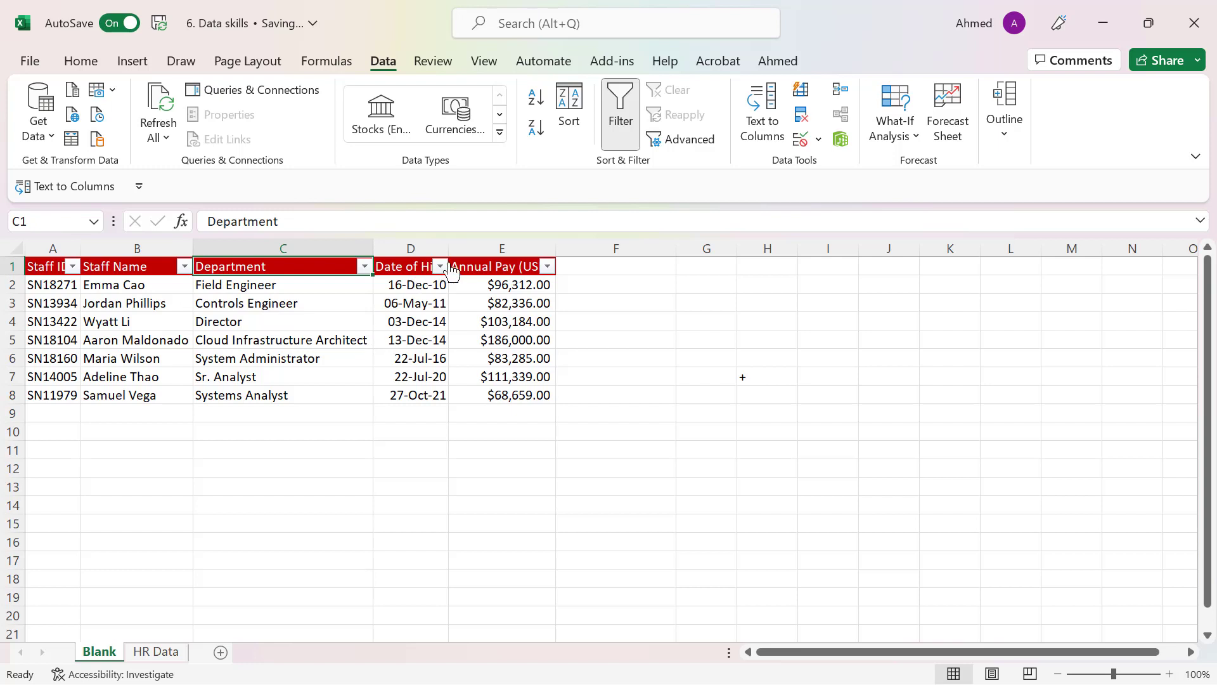
Sort the staff table by Annual Pay (USD) from smallest to largest and review the sorted pay values
{"action": "left_click", "coordinate": [547, 271]}
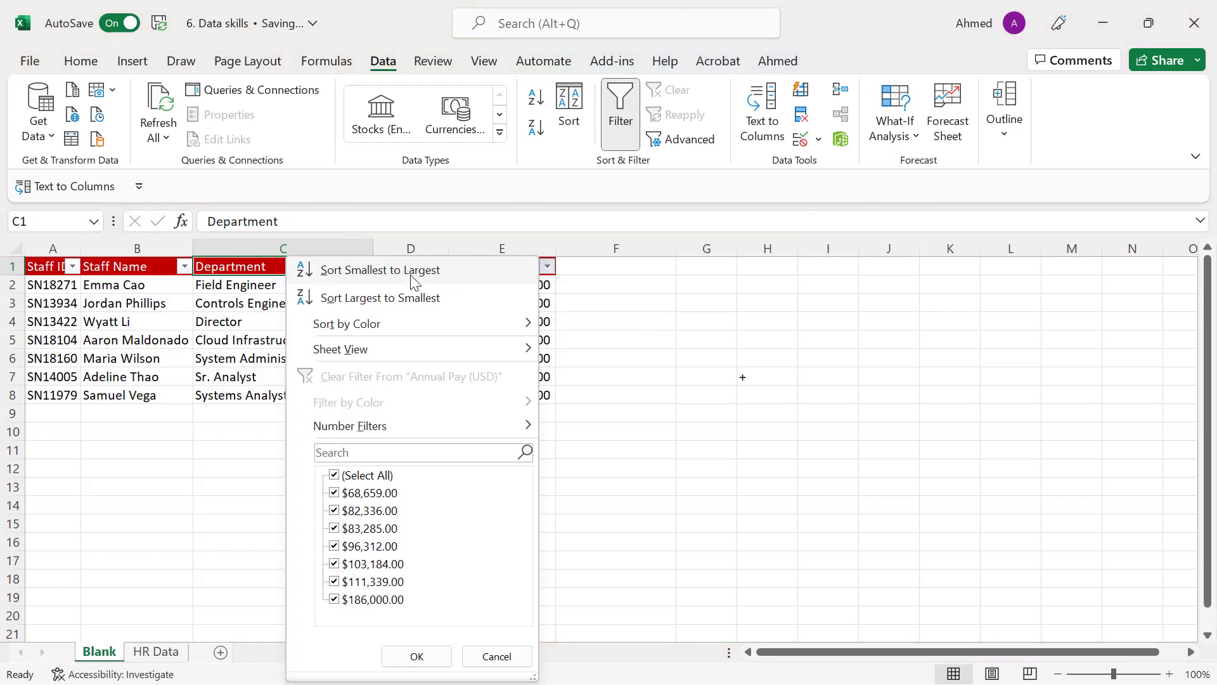
{"action": "left_click", "coordinate": [413, 279]}
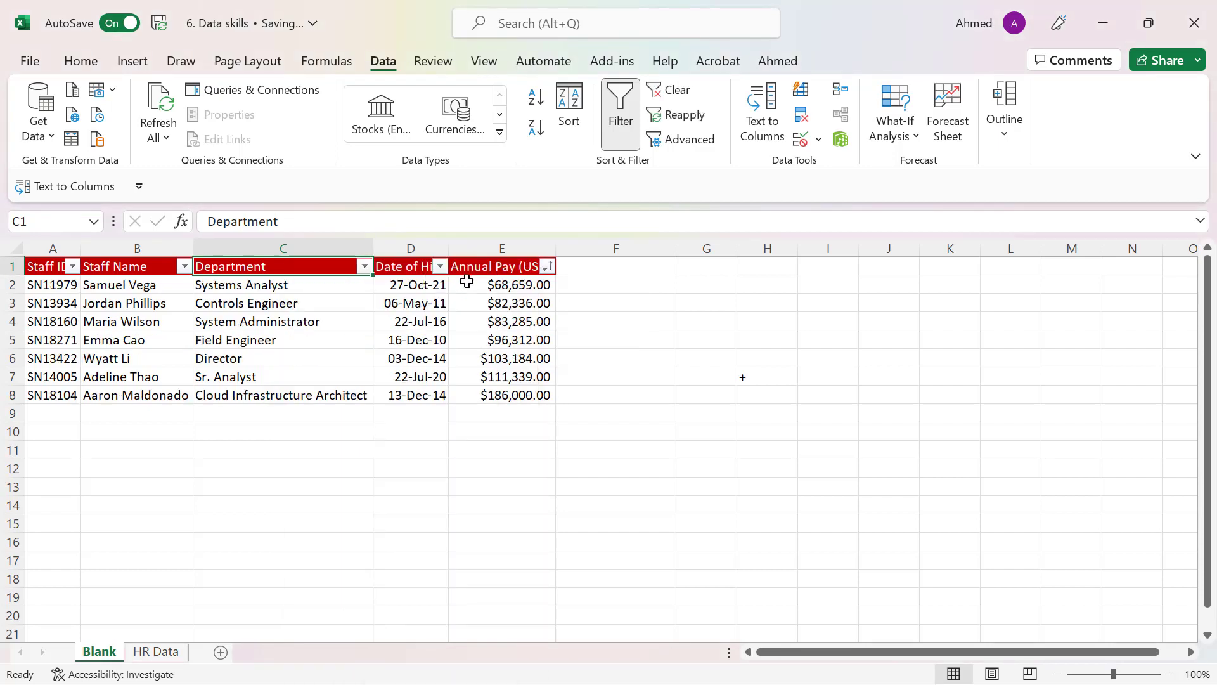
{"action": "left_click", "coordinate": [545, 267]}
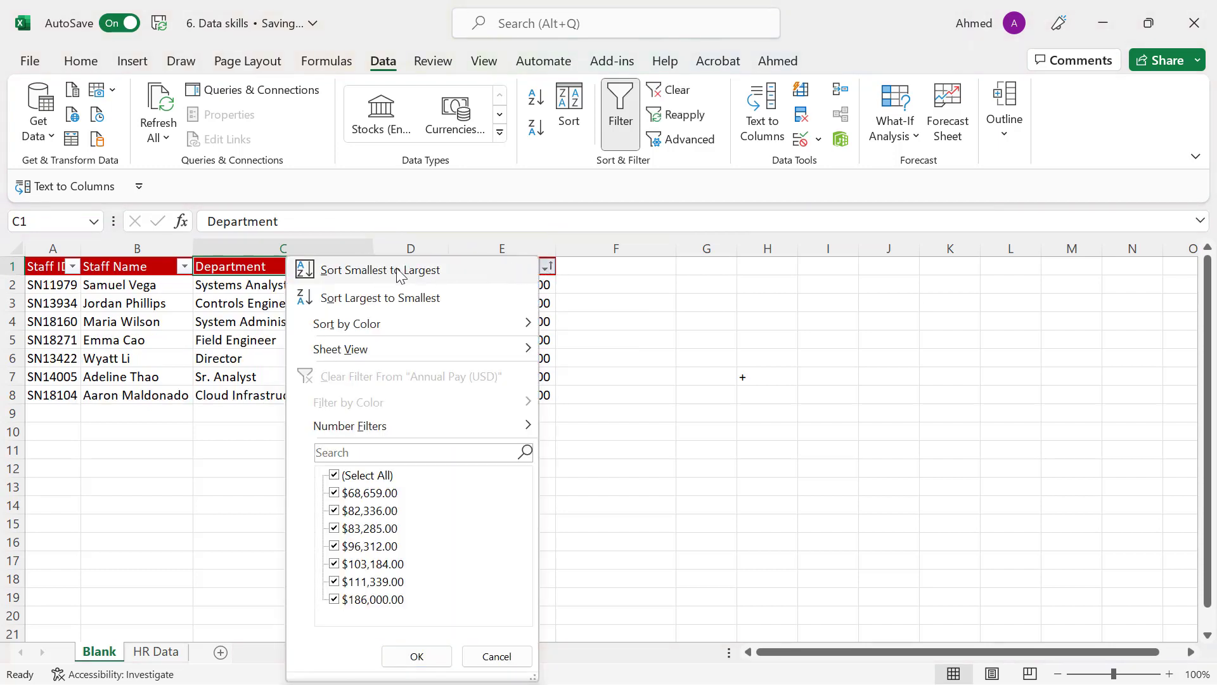
{"action": "left_click", "coordinate": [400, 271]}
{"action": "left_click_drag", "start_coordinate": [503, 284], "coordinate": [511, 394]}
{"action": "left_click", "coordinate": [260, 334]}
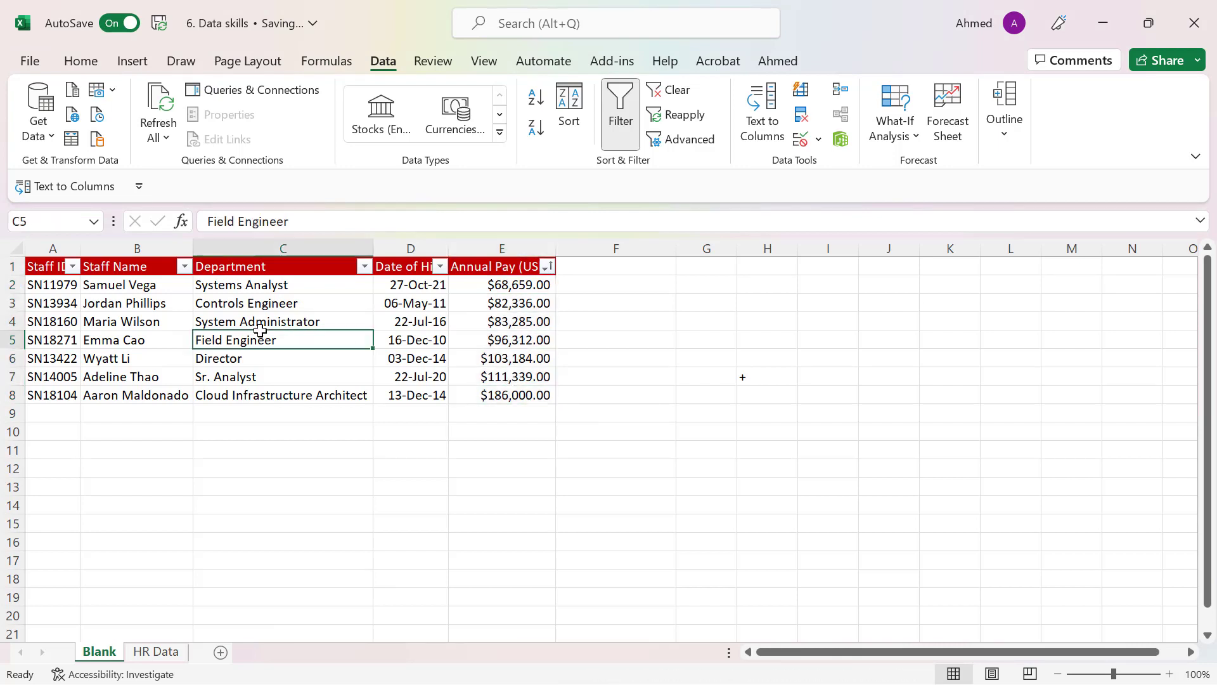
Remove the filter from the staff table and insert a blank row above the Field Engineer record in row 5
{"action": "left_click", "coordinate": [621, 118]}
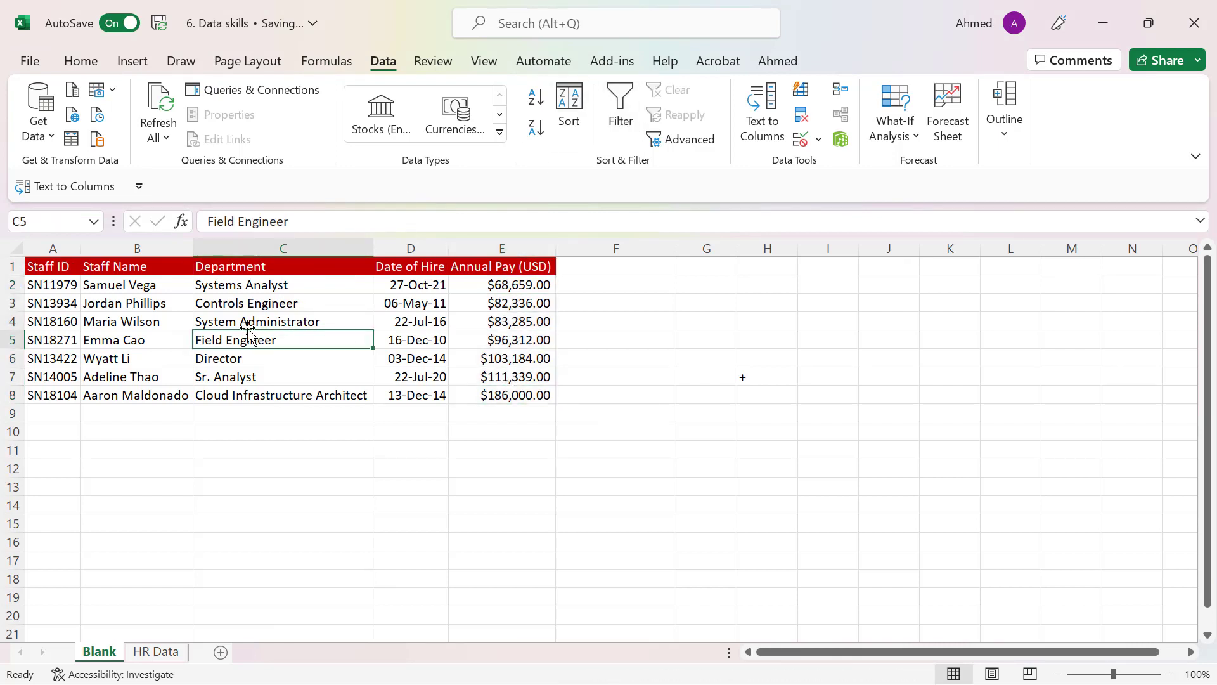
{"action": "key", "text": "shift+space"}
{"action": "key", "text": "ctrl+shift+plus"}
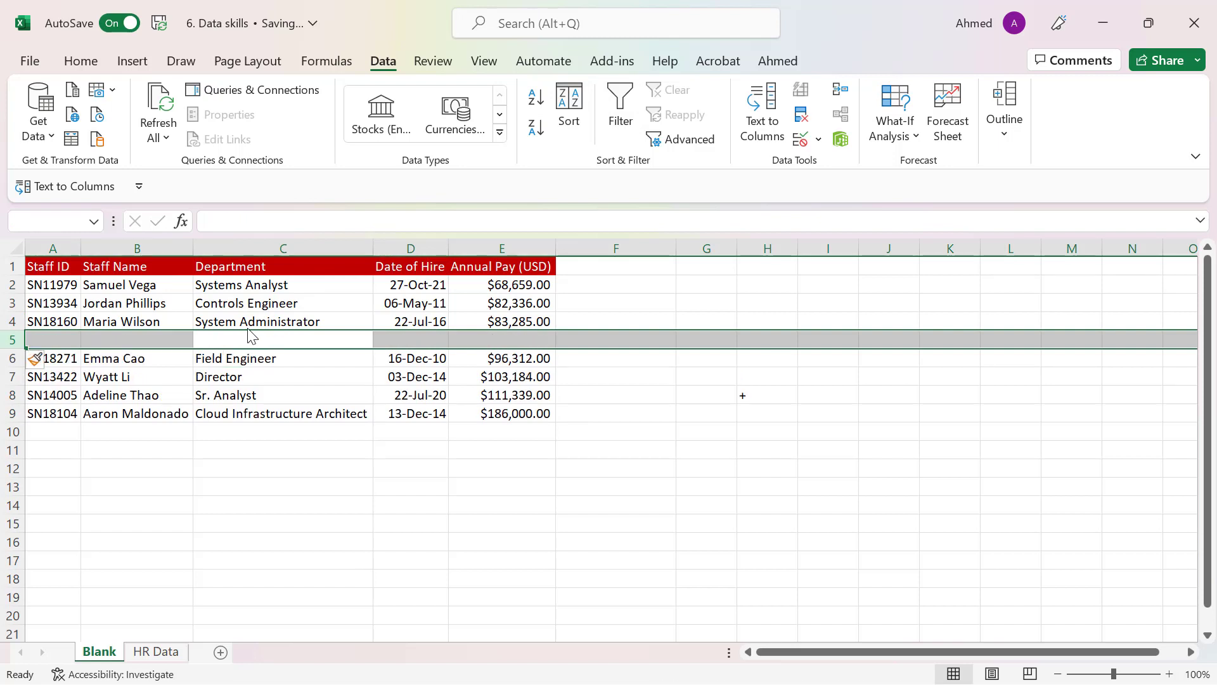
Filter the table from a single cell above the blank row and compare ranges A1 to E4 and A1 to E9
{"action": "left_click", "coordinate": [276, 308]}
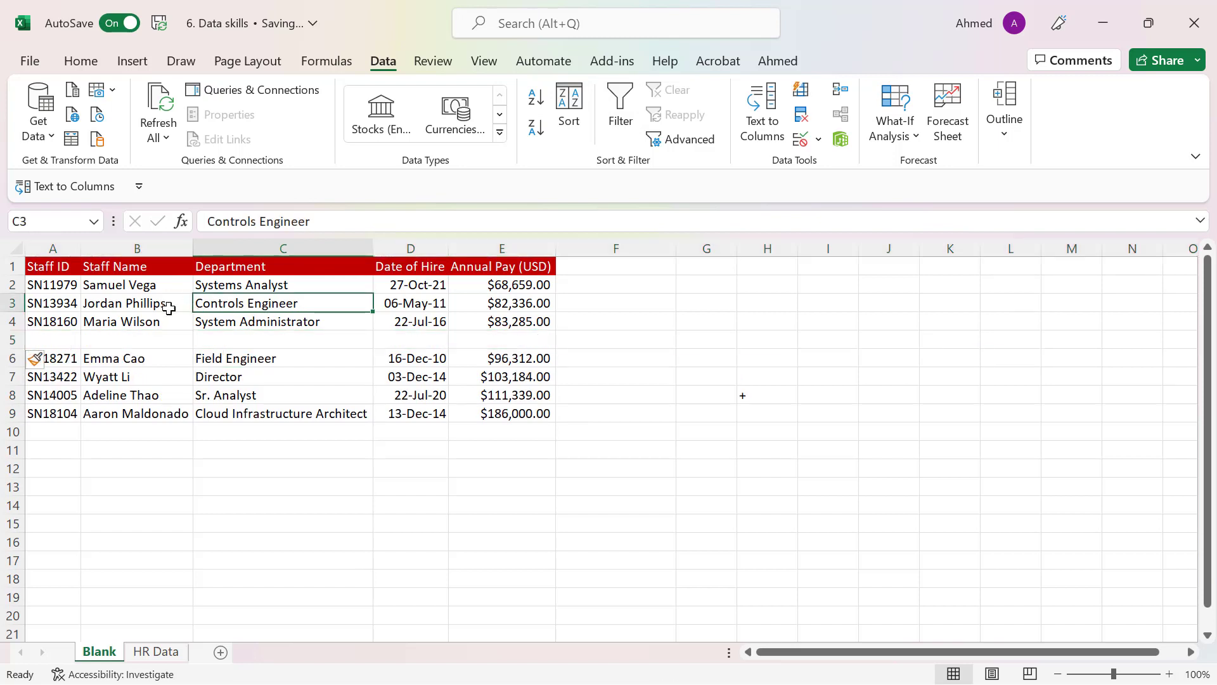
{"action": "left_click", "coordinate": [620, 103]}
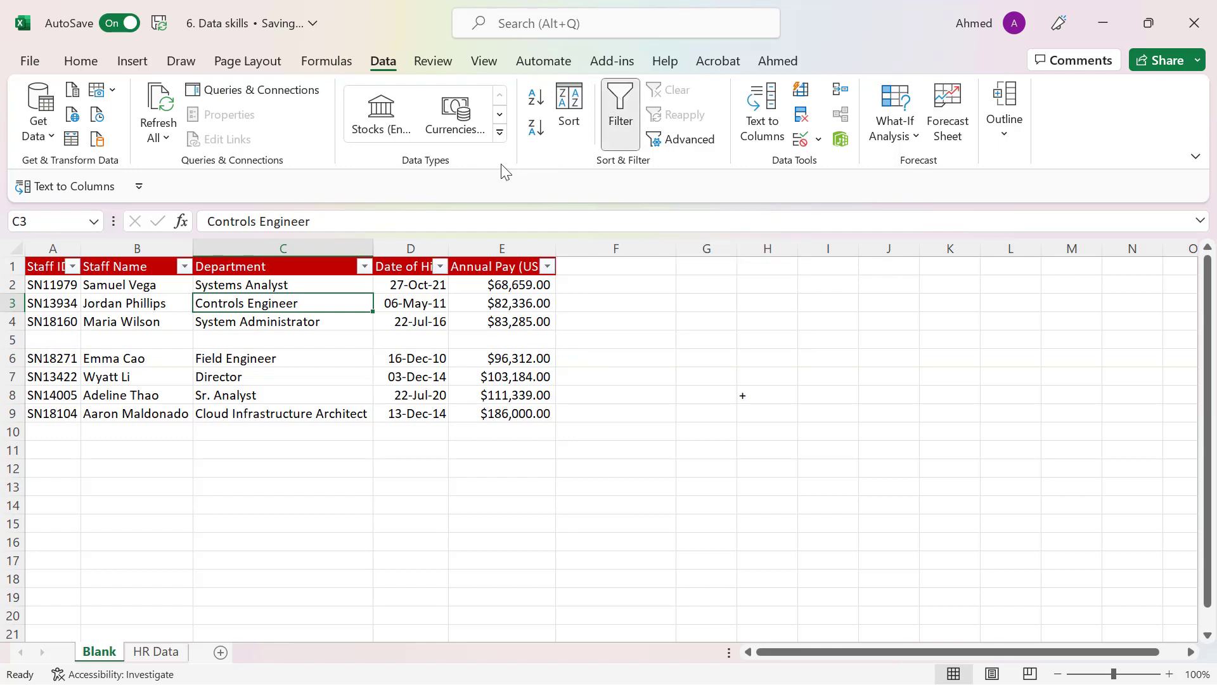
{"action": "left_click_drag", "start_coordinate": [45, 267], "coordinate": [493, 322]}
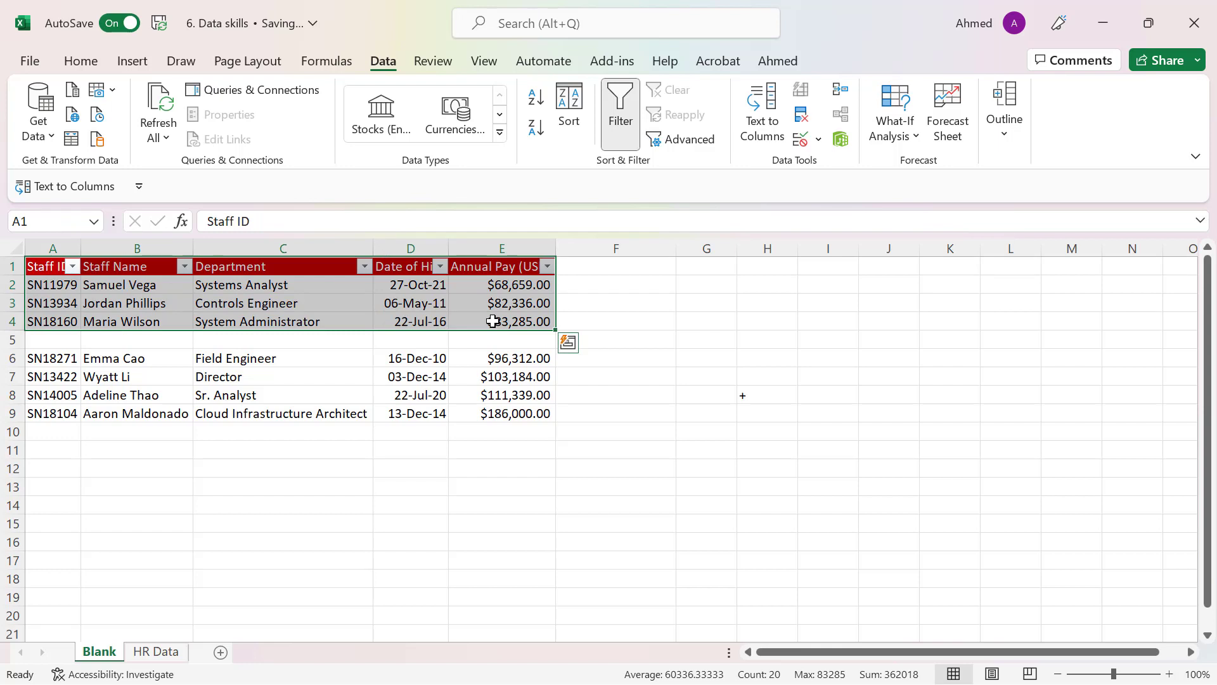
{"action": "left_click_drag", "start_coordinate": [43, 265], "coordinate": [490, 412]}
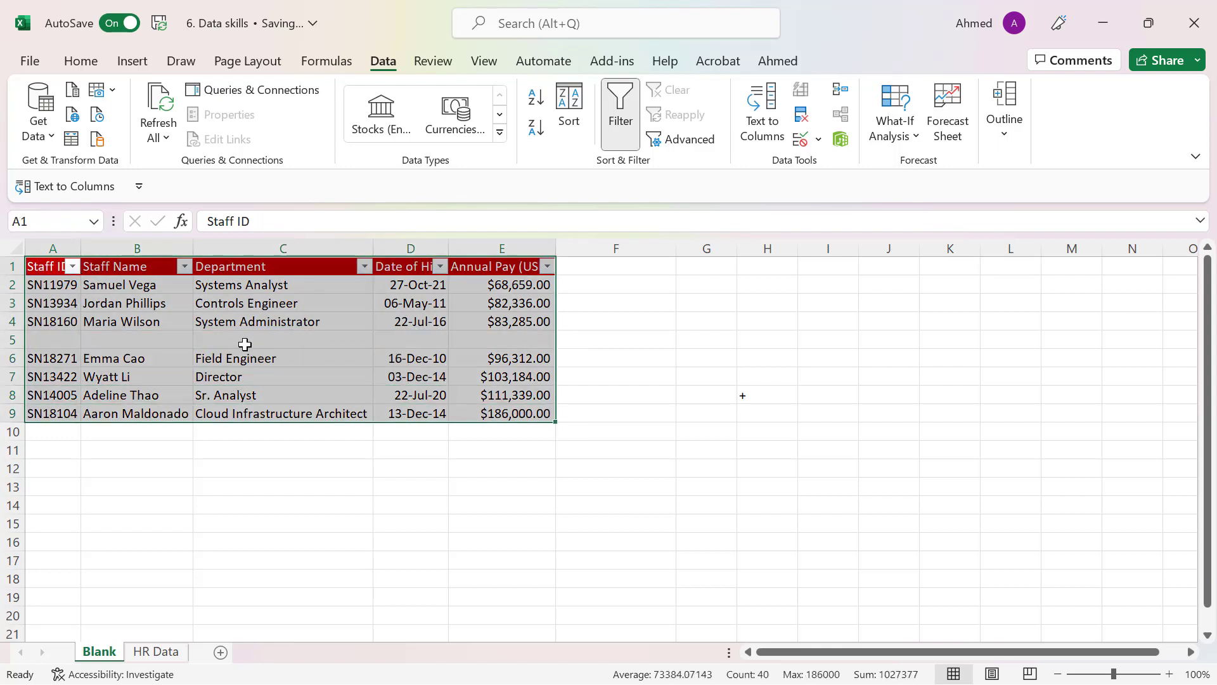
{"action": "left_click", "coordinate": [257, 308]}
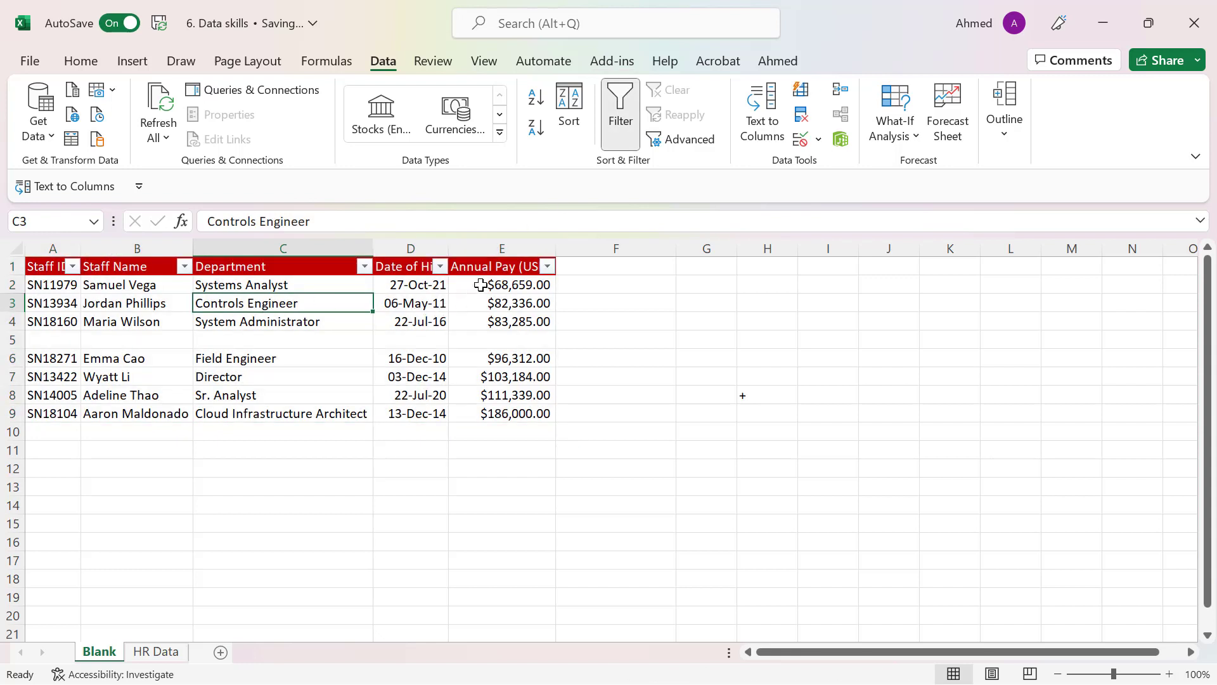
Sort by Annual Pay (USD) from largest to smallest and examine the blank row and the records below it, A6 to E9
{"action": "left_click", "coordinate": [547, 267]}
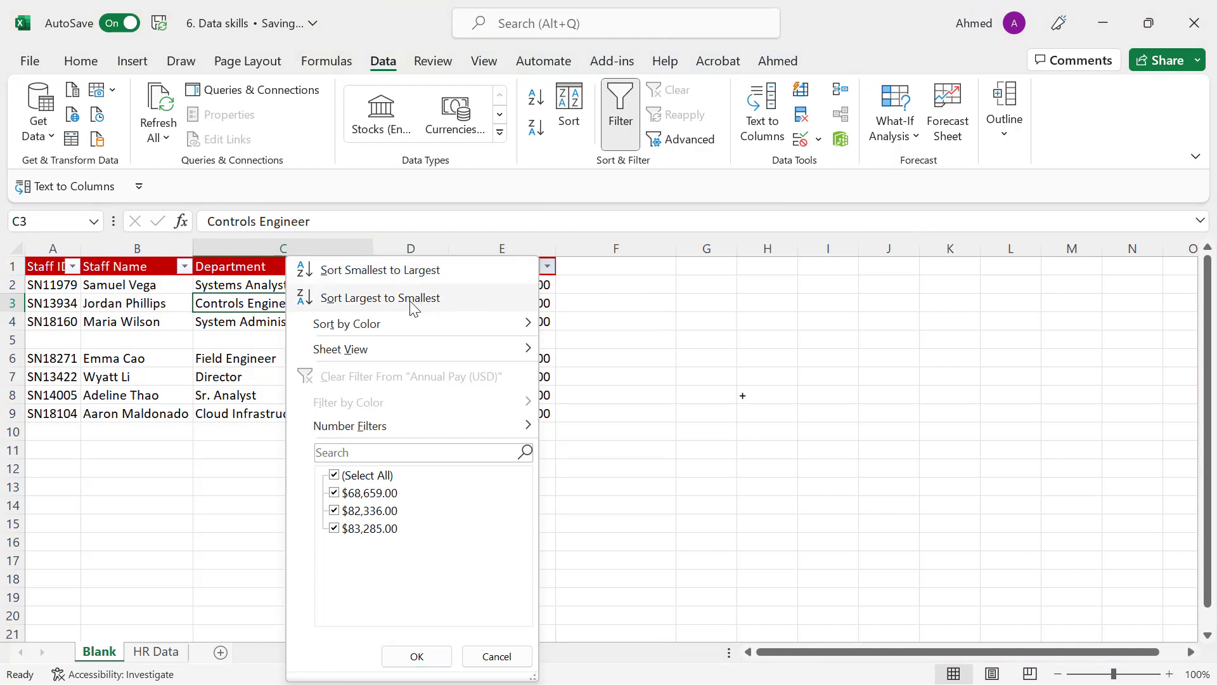
{"action": "left_click", "coordinate": [414, 306]}
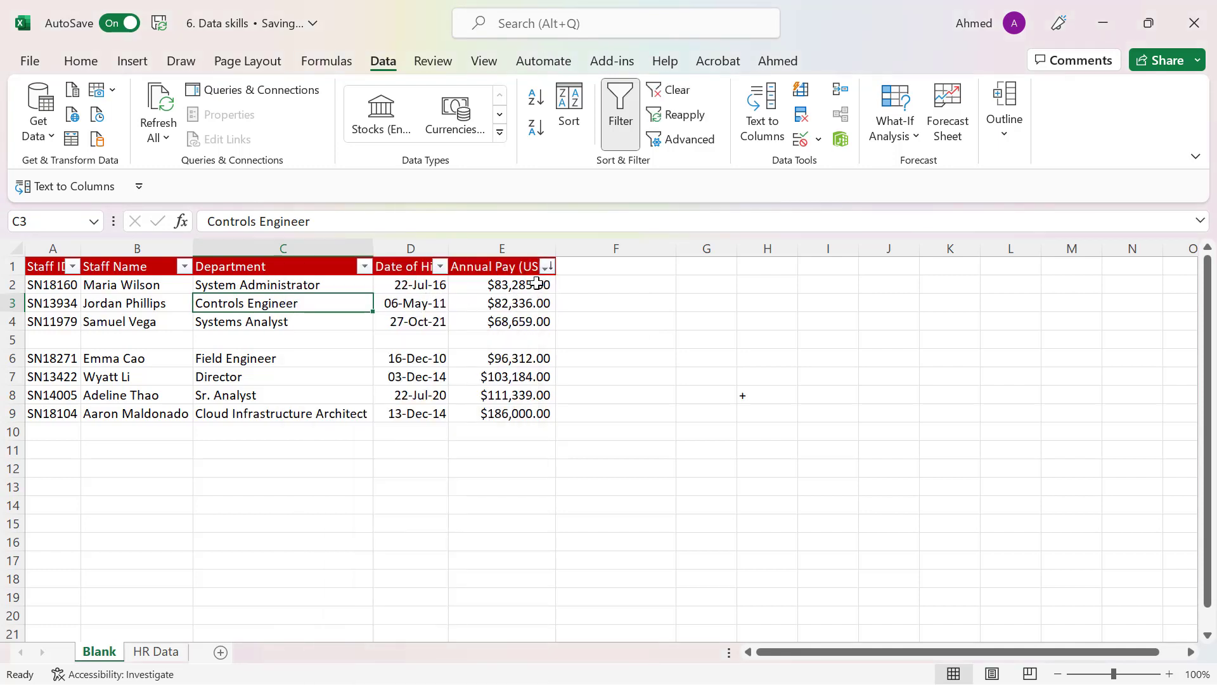
{"action": "left_click_drag", "start_coordinate": [536, 283], "coordinate": [505, 413]}
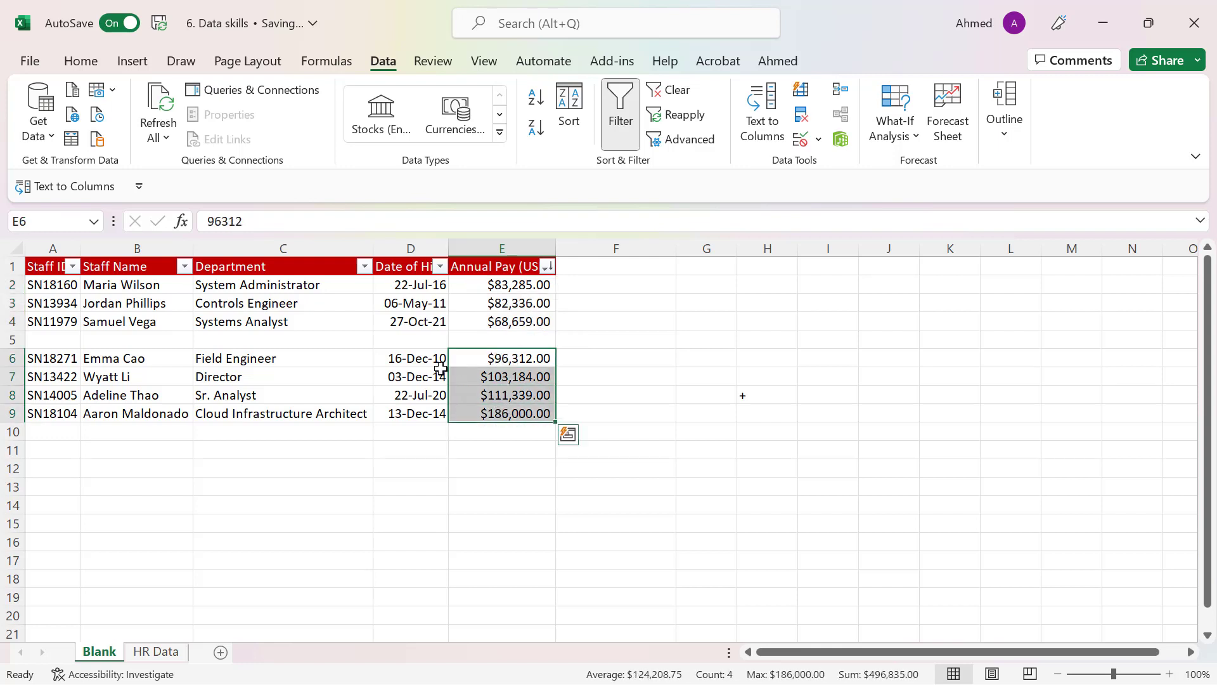
{"action": "left_click_drag", "start_coordinate": [55, 360], "coordinate": [465, 406]}
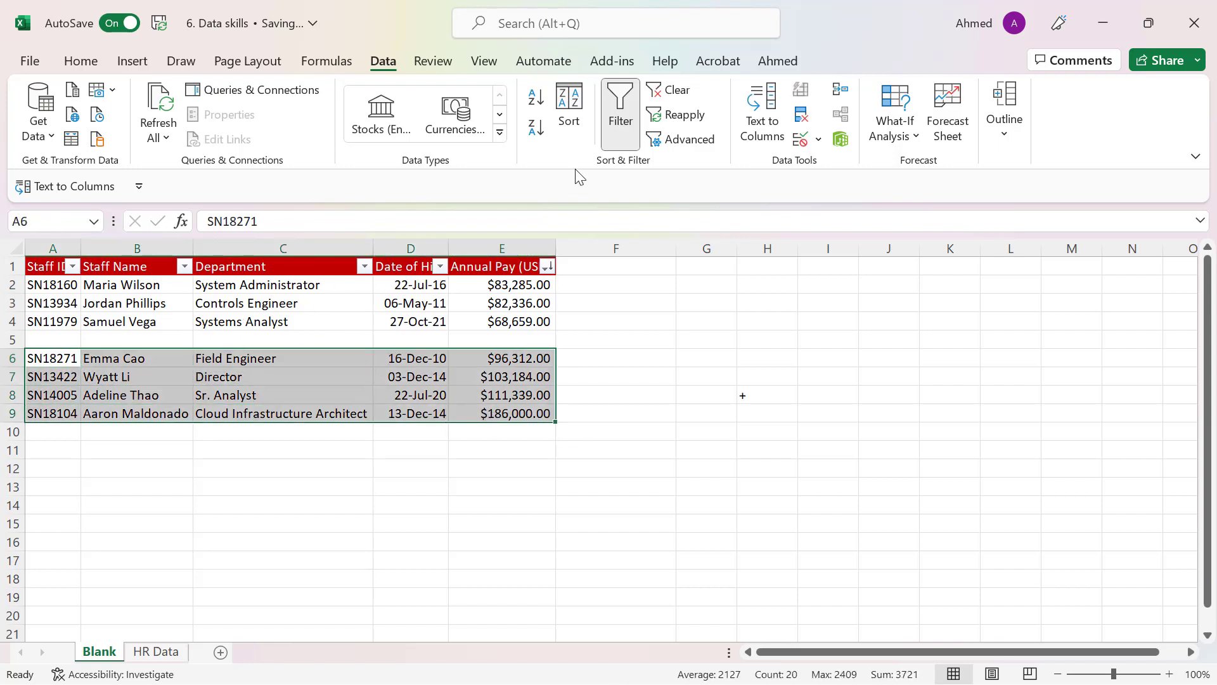
{"action": "left_click", "coordinate": [283, 342]}
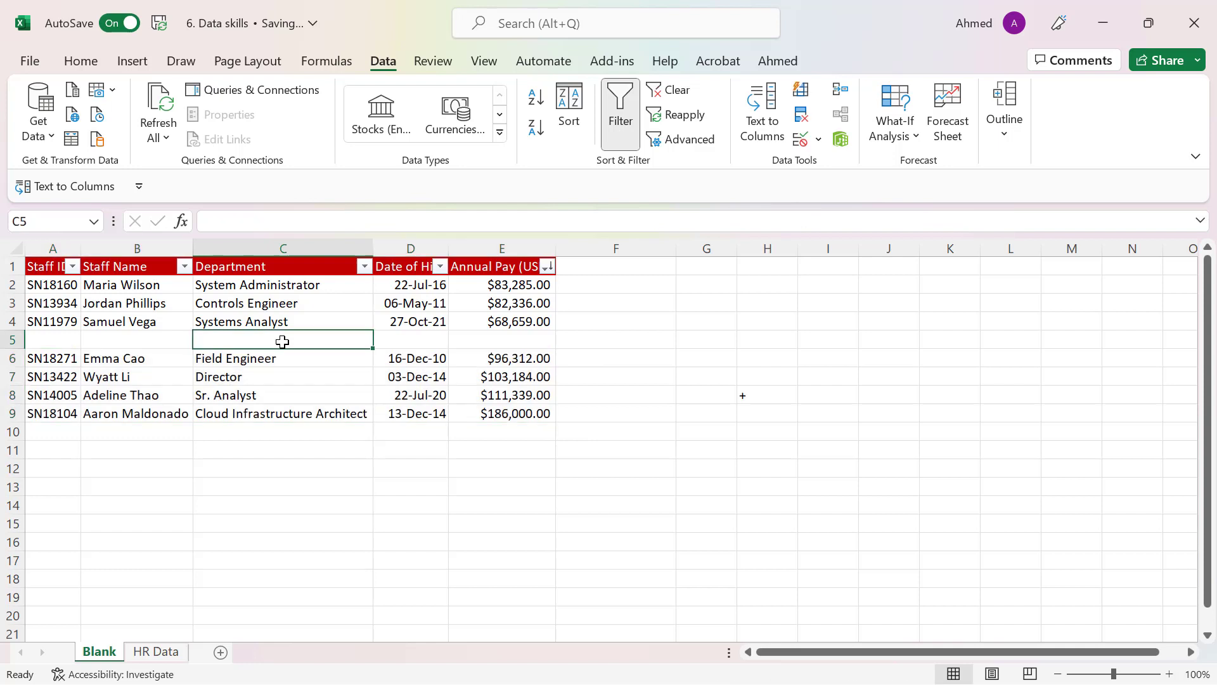
Remove the filter and reapply it to the full range A1 to E9, including the blank row
{"action": "left_click", "coordinate": [235, 302]}
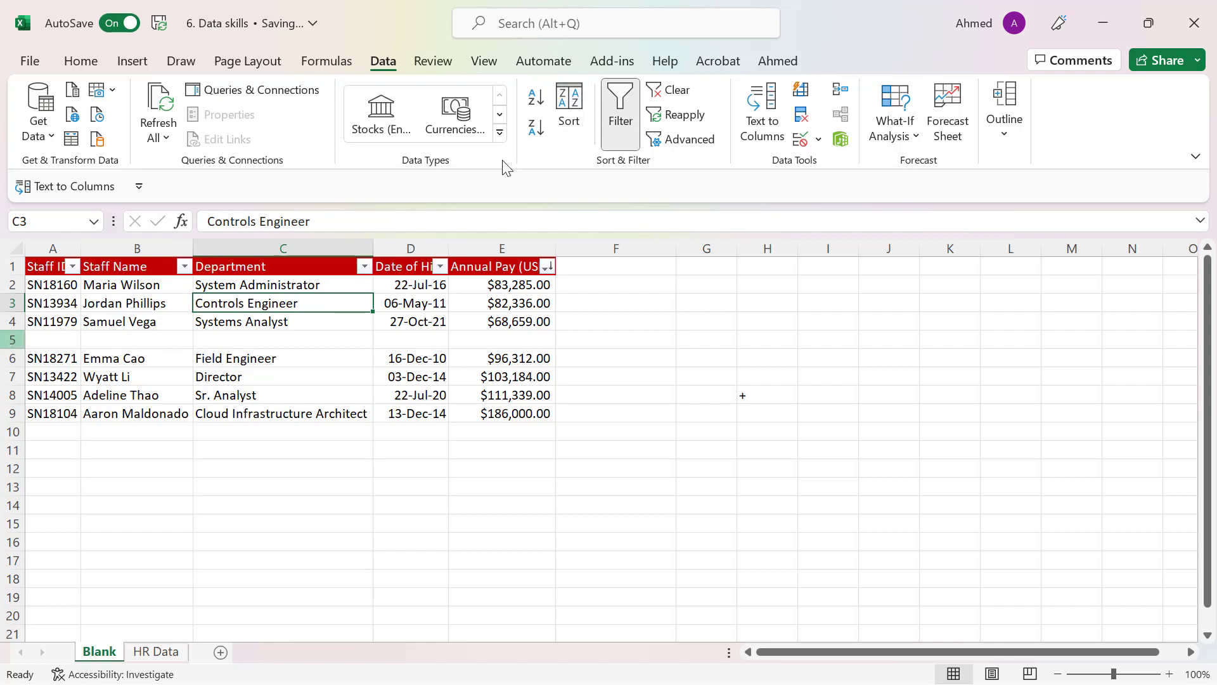
{"action": "left_click", "coordinate": [620, 114]}
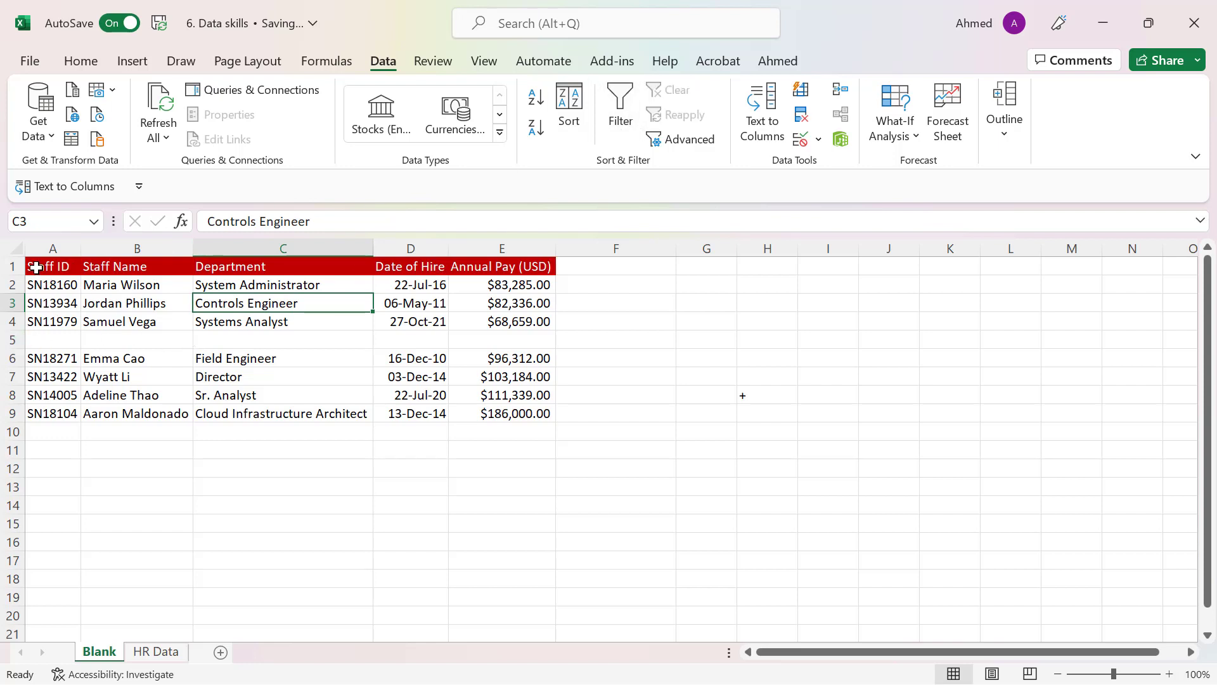
{"action": "left_click_drag", "start_coordinate": [36, 267], "coordinate": [507, 414]}
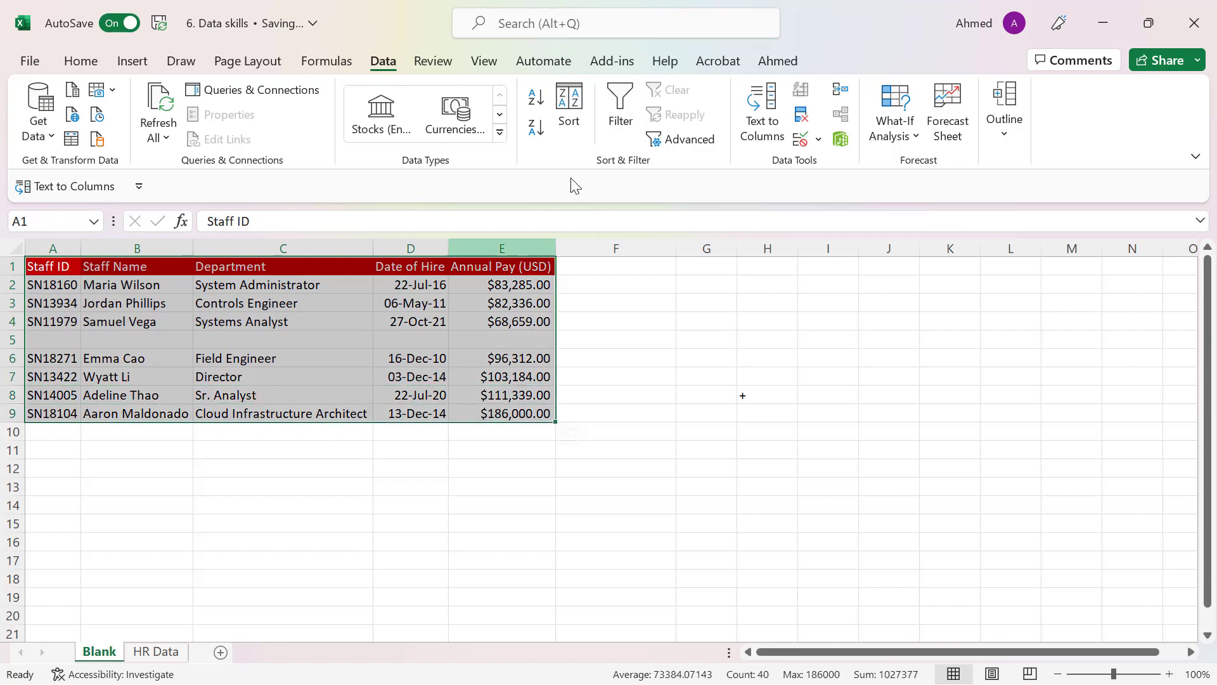
{"action": "left_click", "coordinate": [620, 111]}
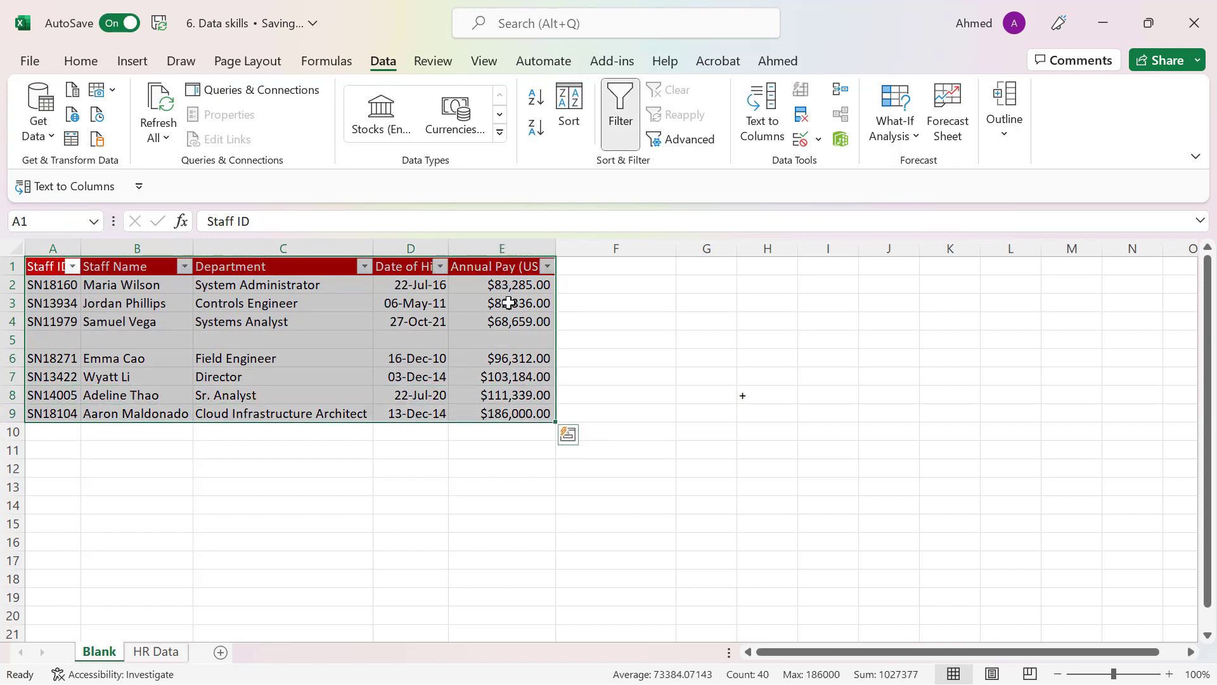
Open the sort and filter options for the Annual Pay (USD) column
{"action": "left_click", "coordinate": [510, 303]}
{"action": "left_click", "coordinate": [547, 267]}
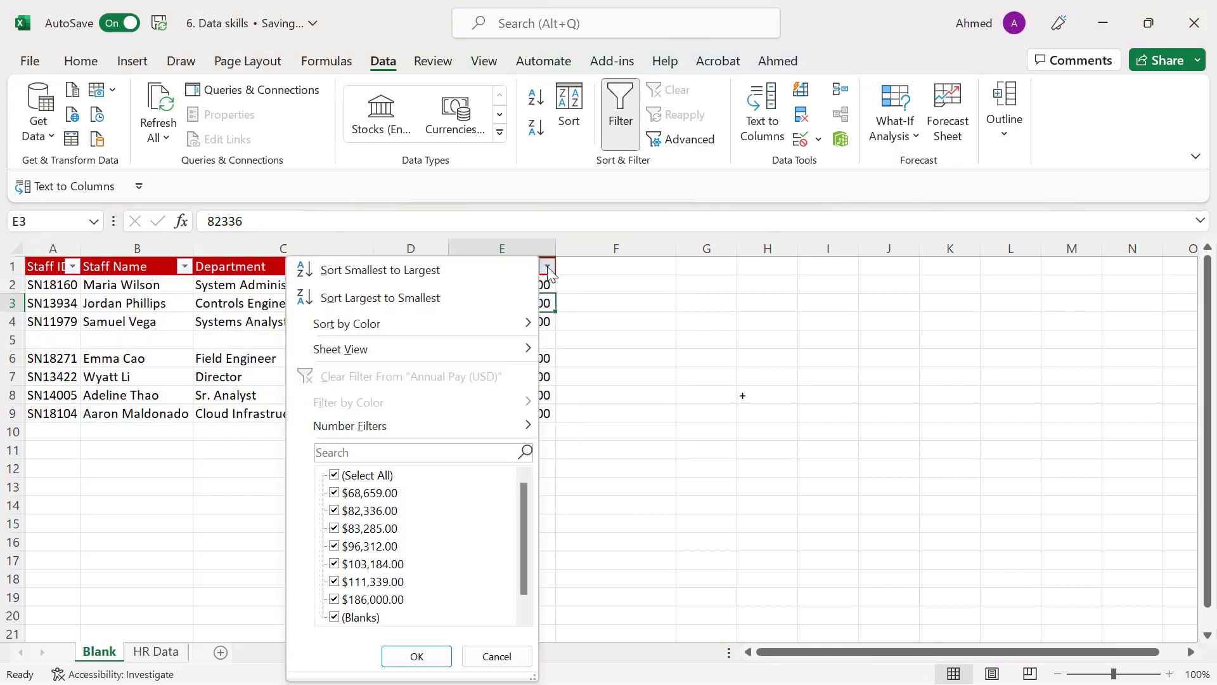